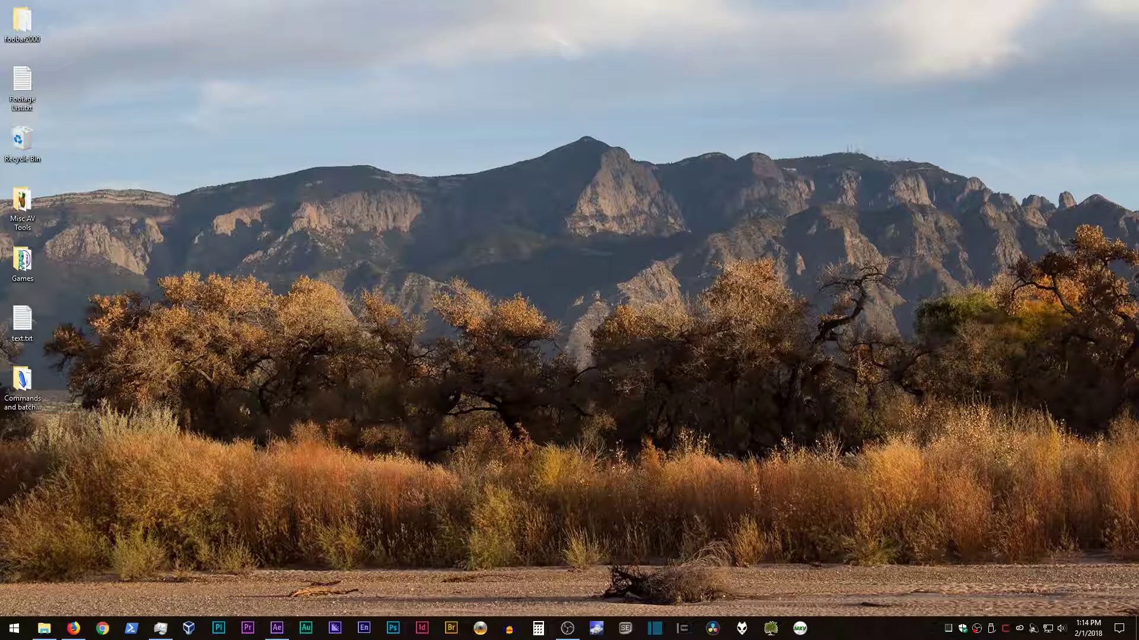
pyautogui.click(73, 628)
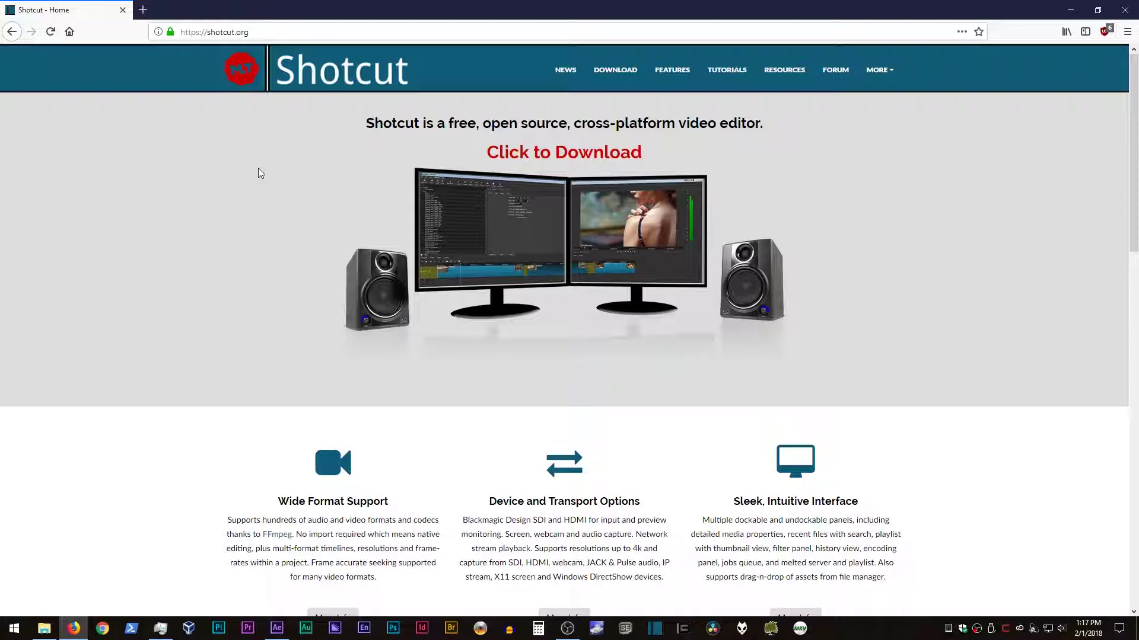
pyautogui.click(725, 74)
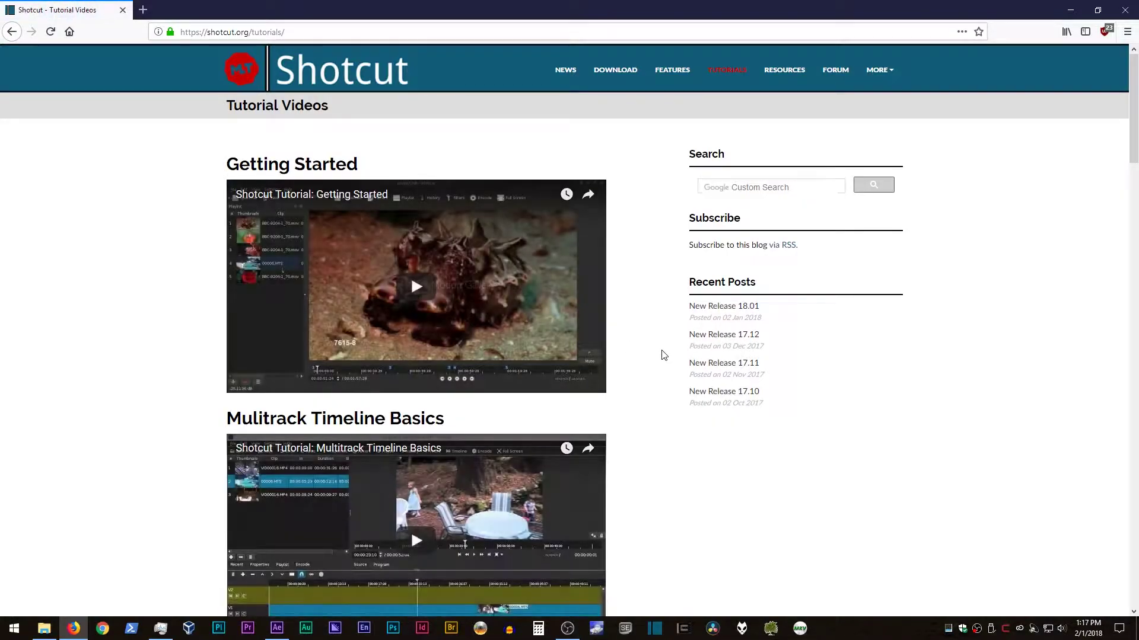
pyautogui.scroll(-4, 661, 355)
pyautogui.scroll(-20, 663, 354)
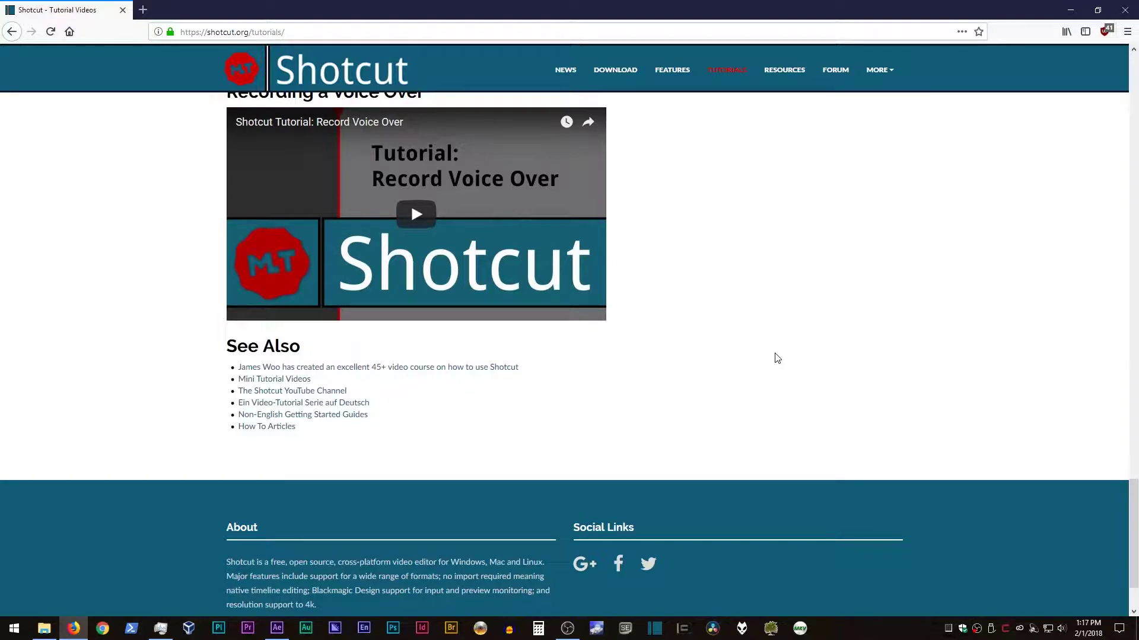
pyautogui.scroll(20, 775, 356)
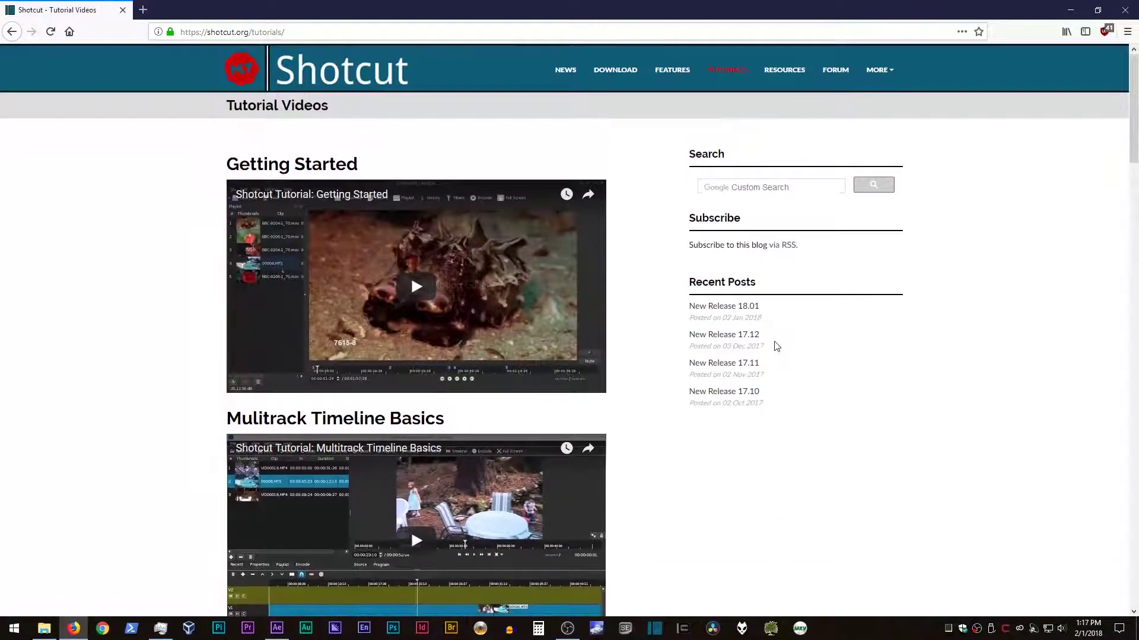
pyautogui.hotkey('alt', 'Left')
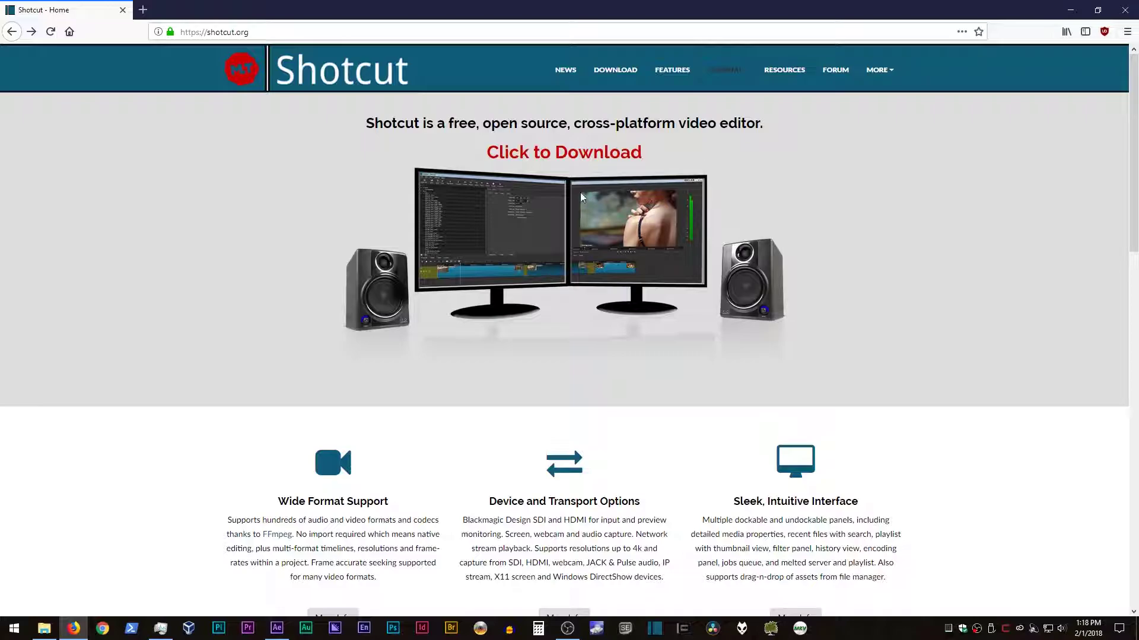
# Review the Shotcut 18.01 download links in Firefox, then minimize the browser
pyautogui.click(534, 155)
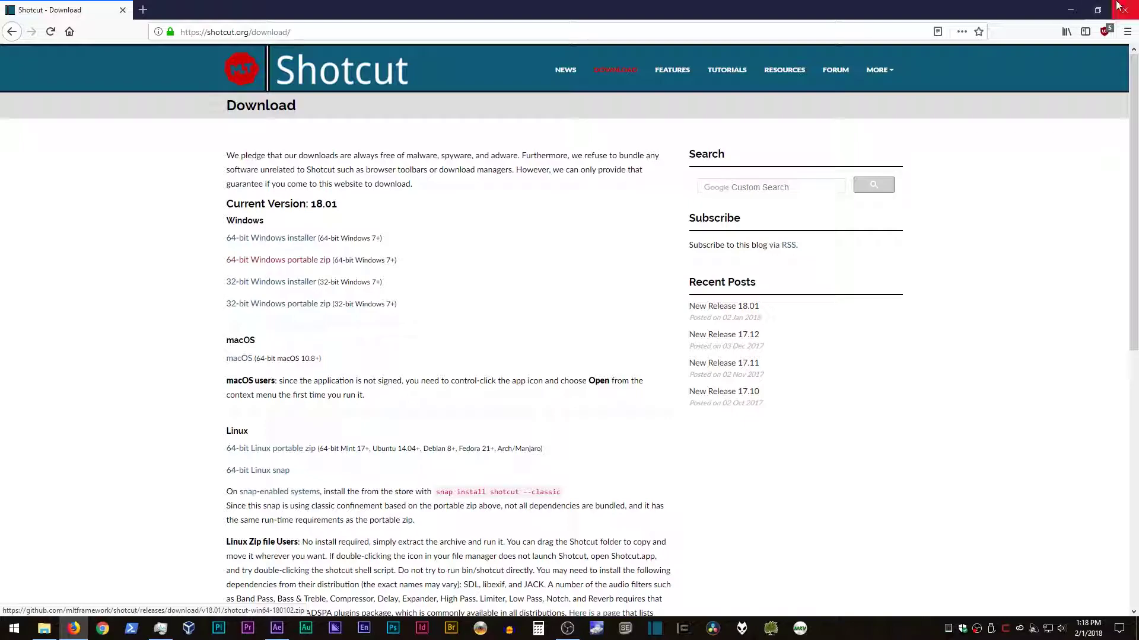
pyautogui.click(1068, 9)
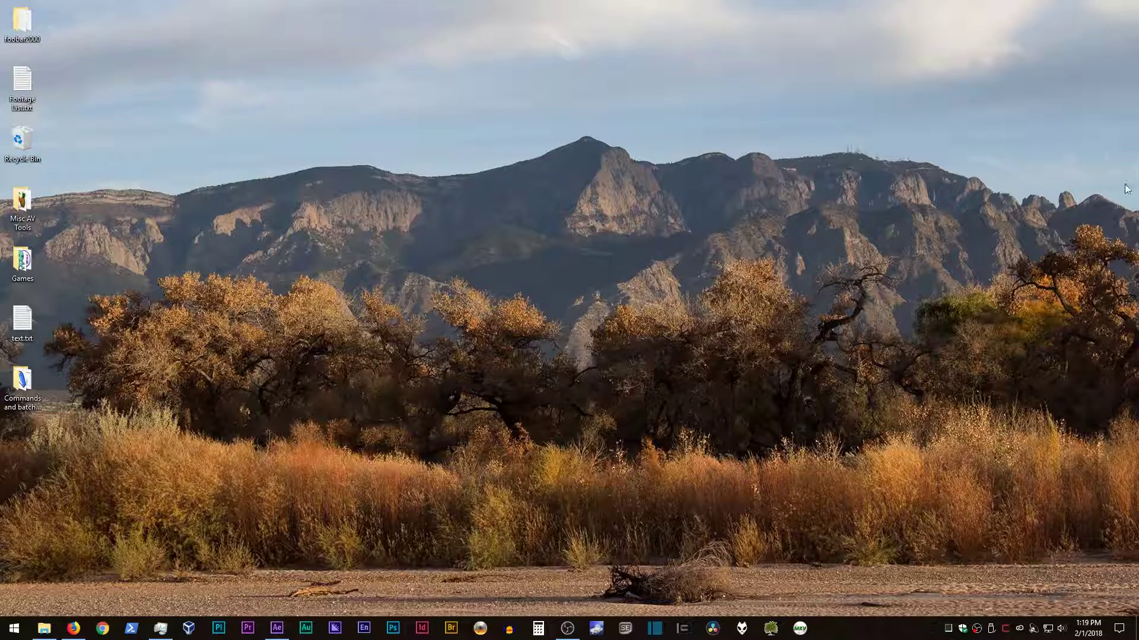
# Launch Shotcut by searching 'shot' from the Start menu
pyautogui.click(14, 628)
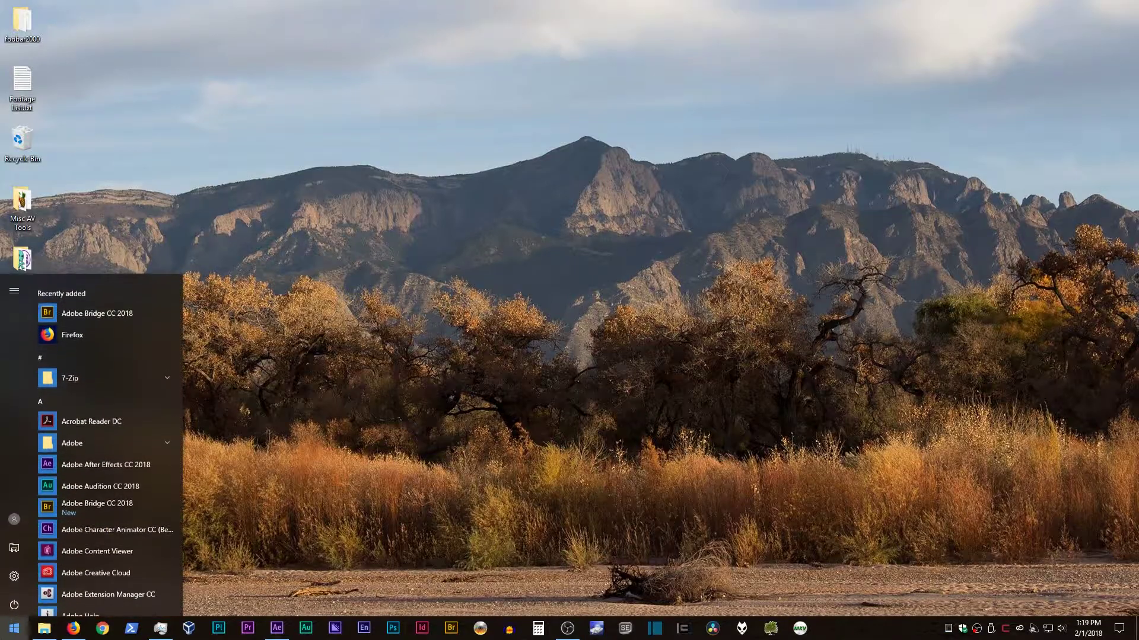
pyautogui.write('shot')
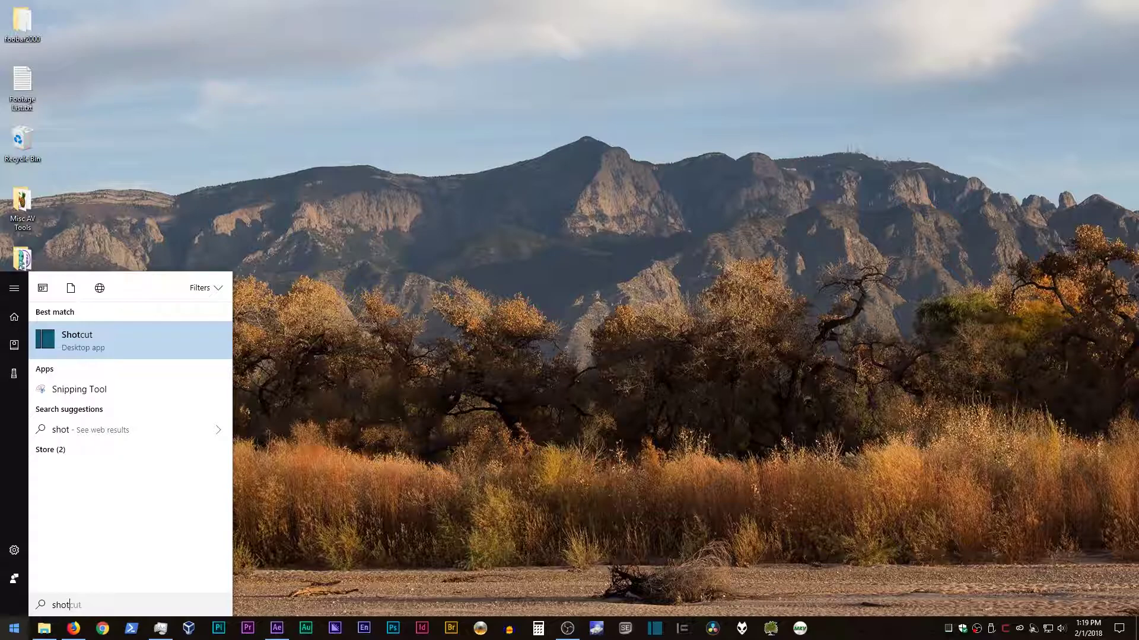
pyautogui.click(49, 340)
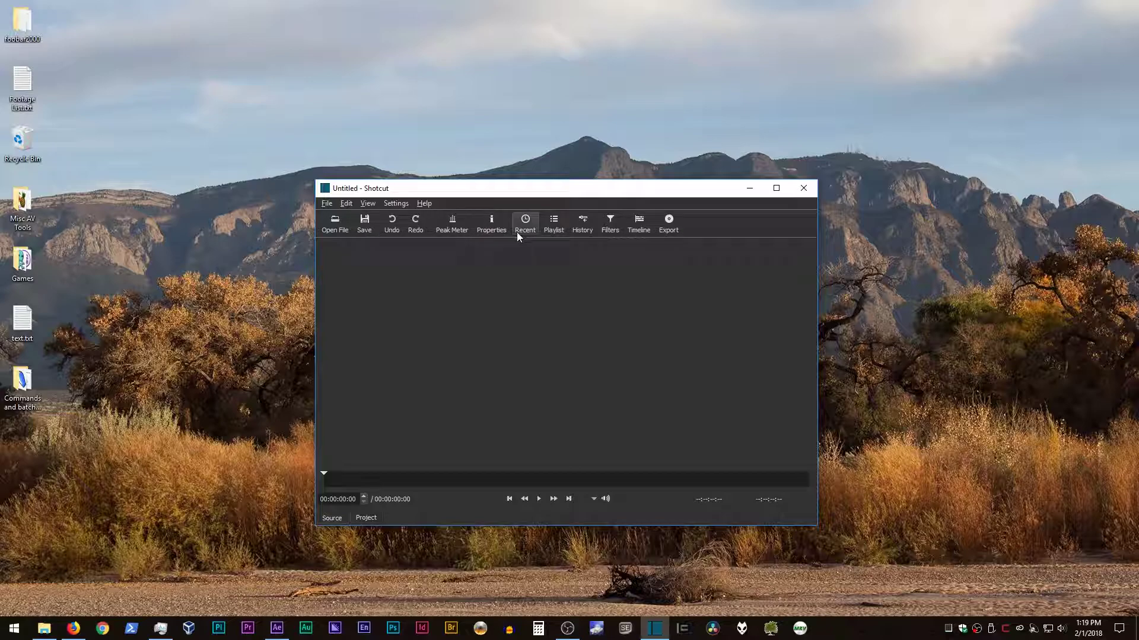
pyautogui.click(457, 222)
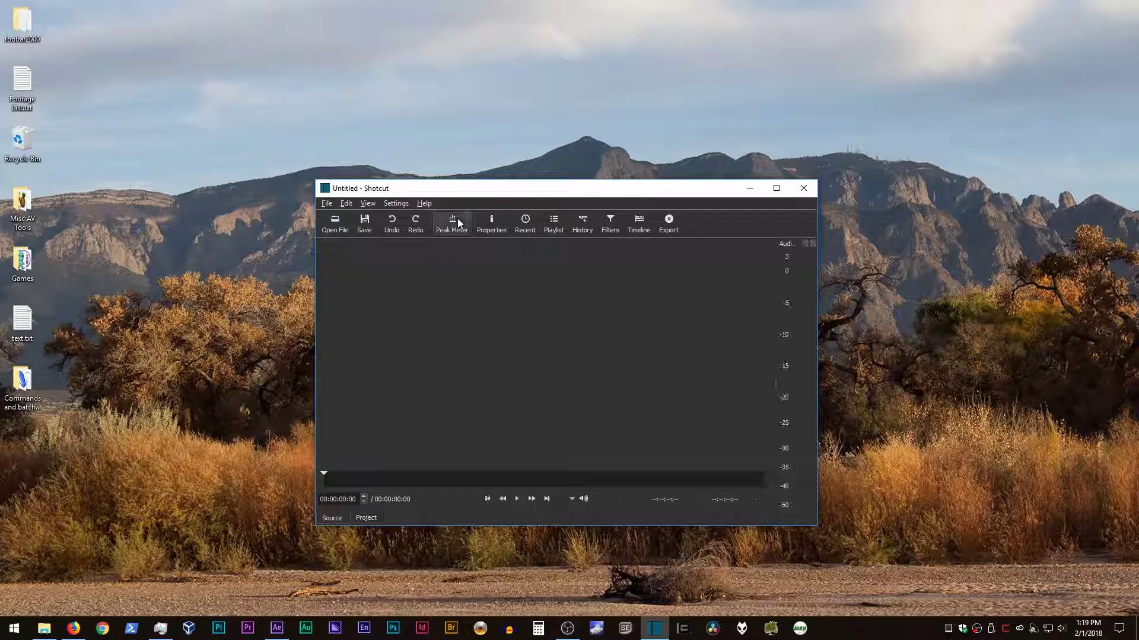
pyautogui.click(487, 220)
pyautogui.click(527, 230)
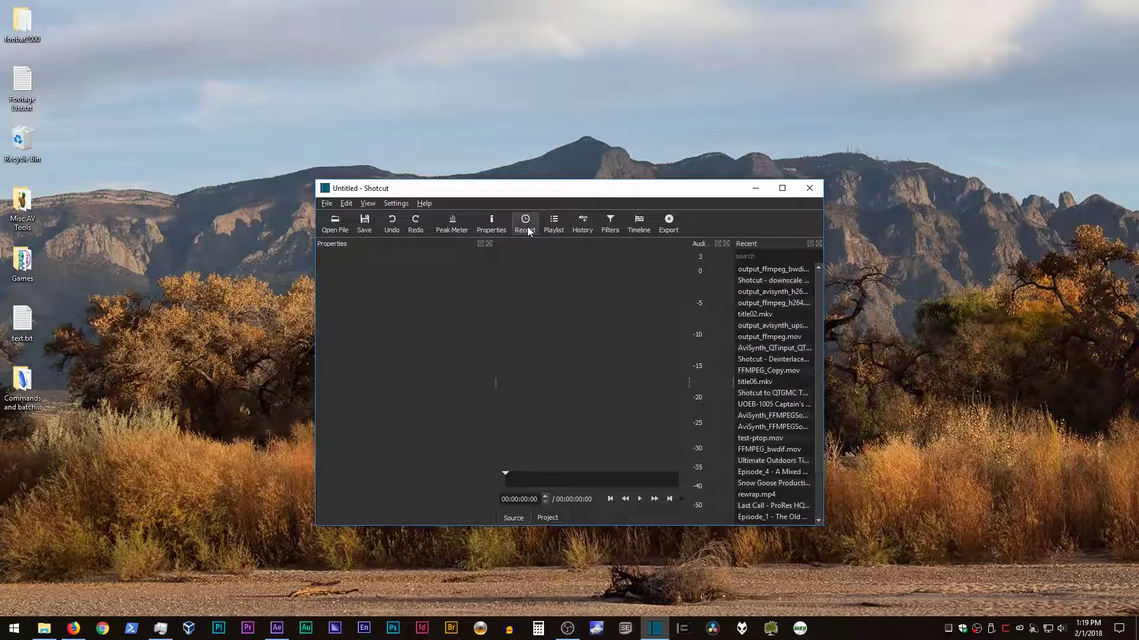
pyautogui.click(558, 227)
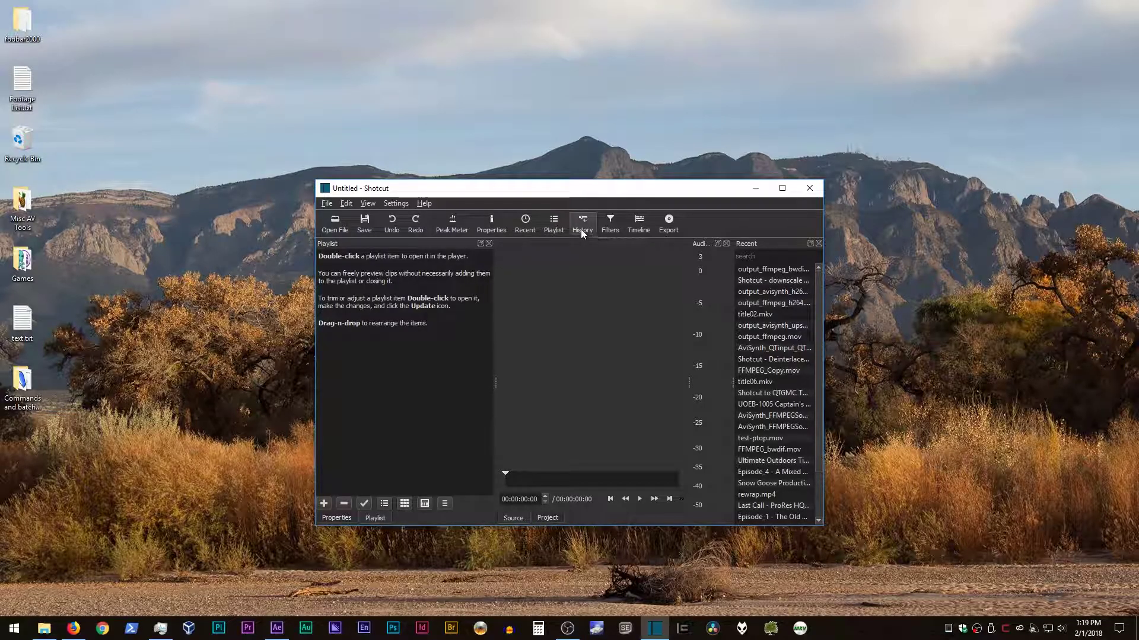
pyautogui.click(582, 224)
pyautogui.click(606, 226)
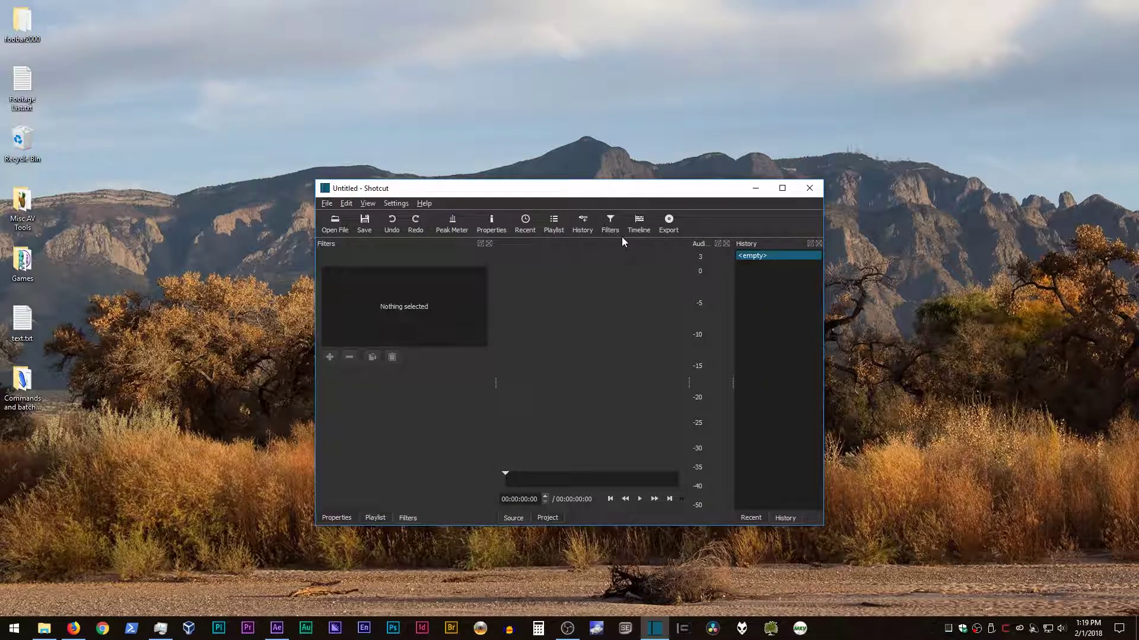
pyautogui.click(643, 226)
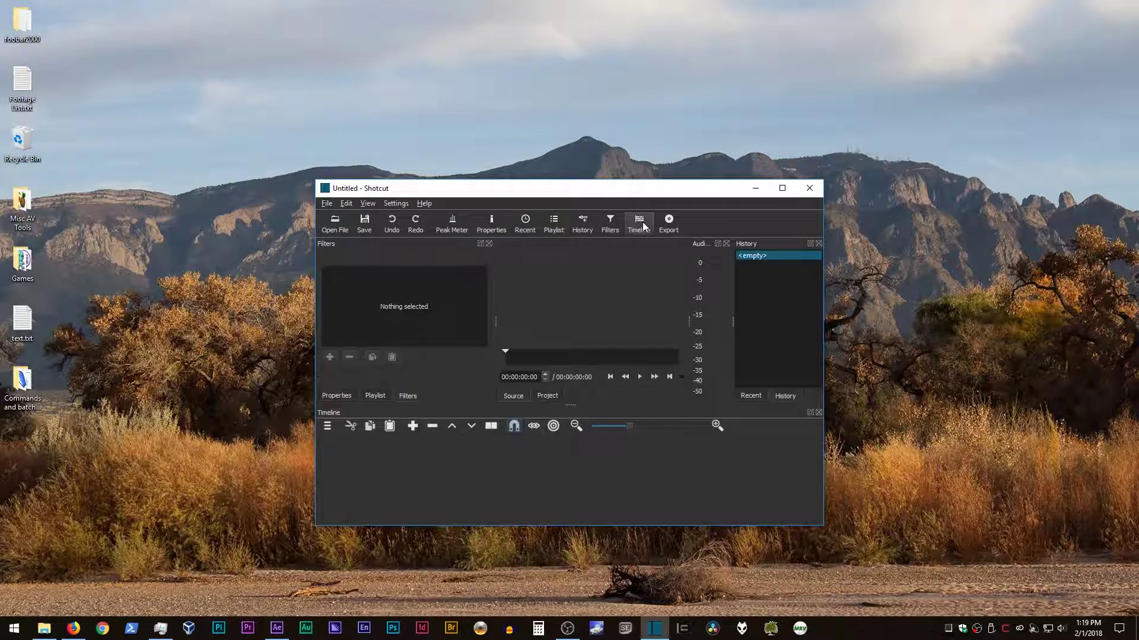
pyautogui.click(669, 223)
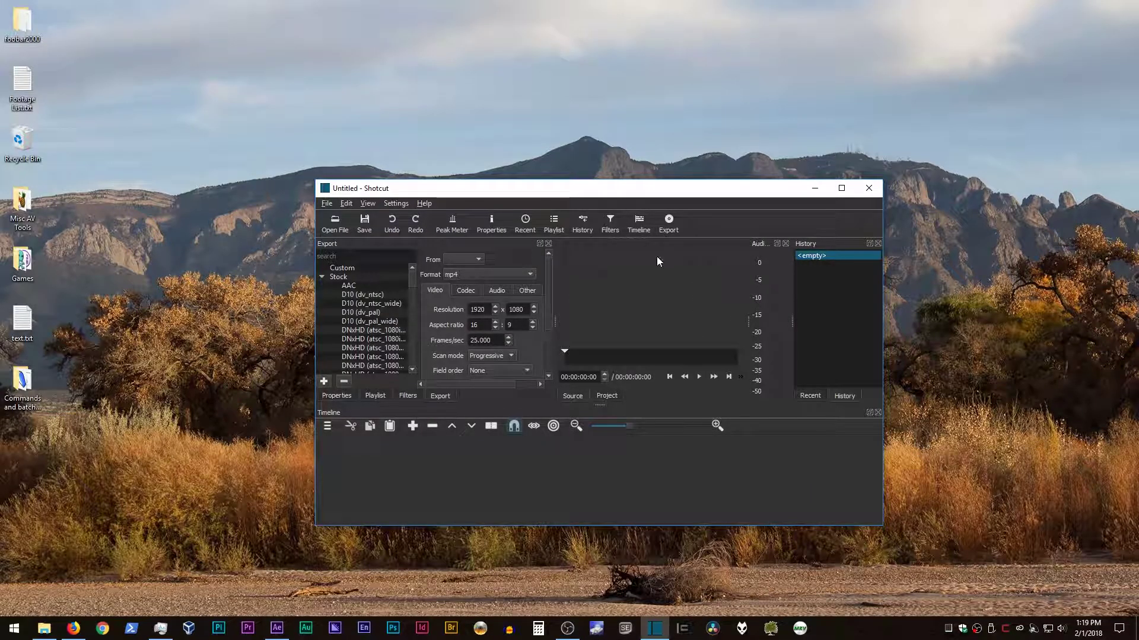
pyautogui.click(549, 244)
pyautogui.click(549, 244)
pyautogui.click(549, 243)
pyautogui.click(549, 244)
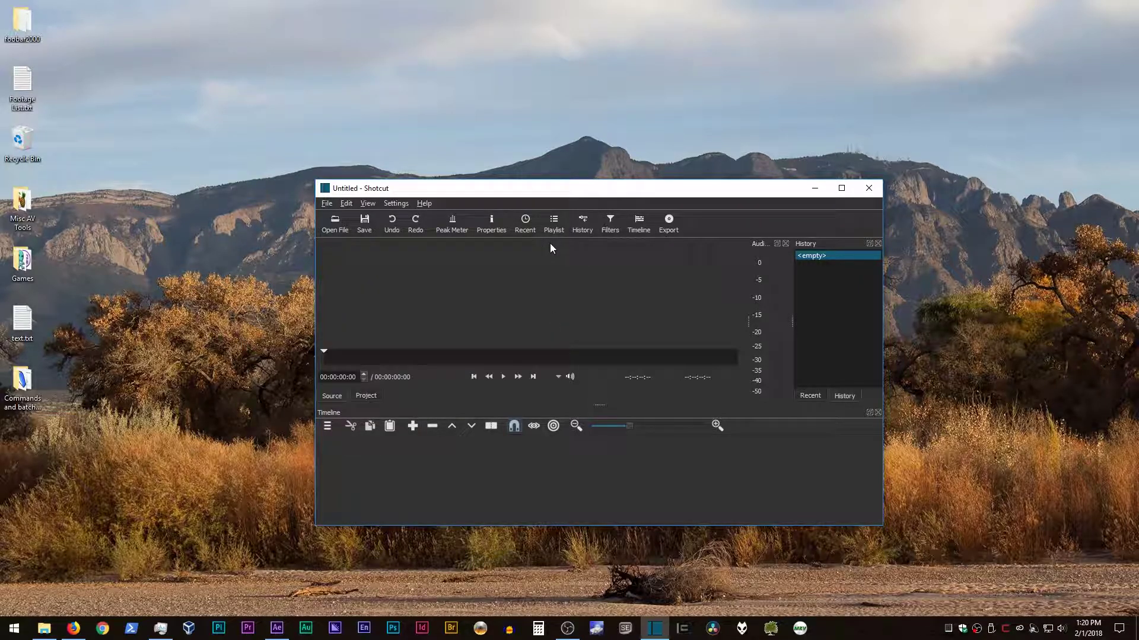
pyautogui.click(785, 244)
pyautogui.click(878, 244)
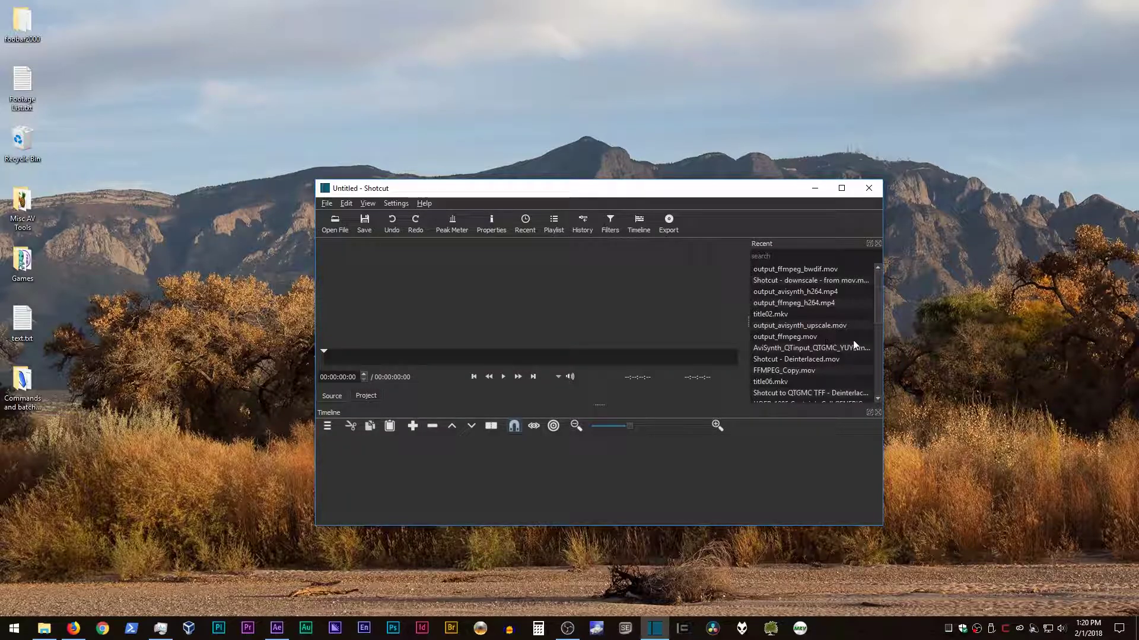
pyautogui.click(878, 243)
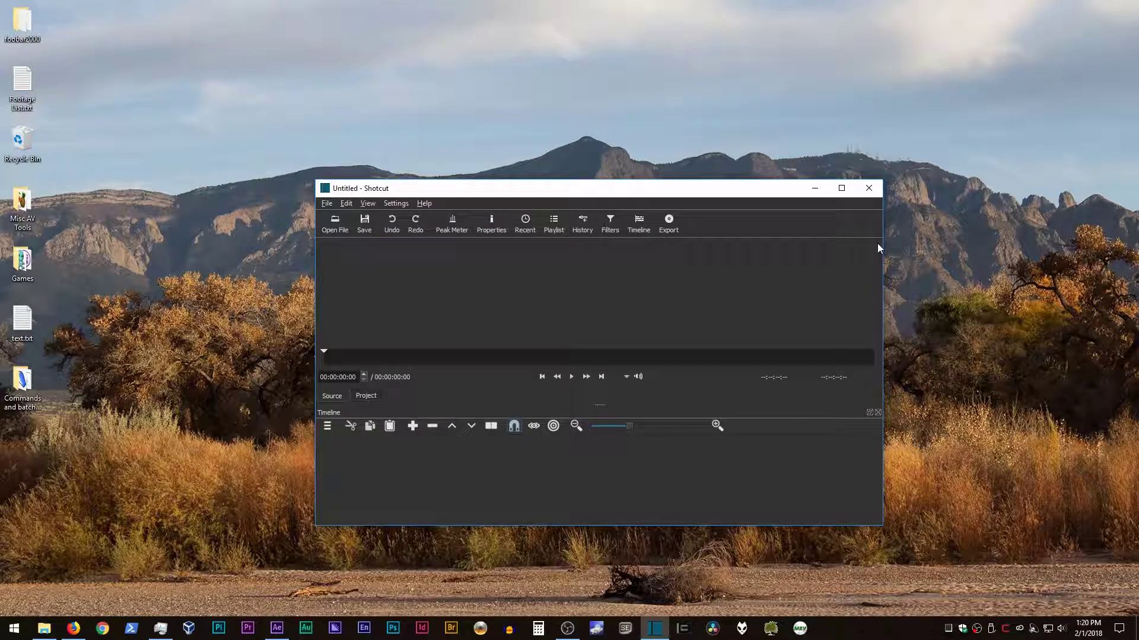
pyautogui.click(878, 413)
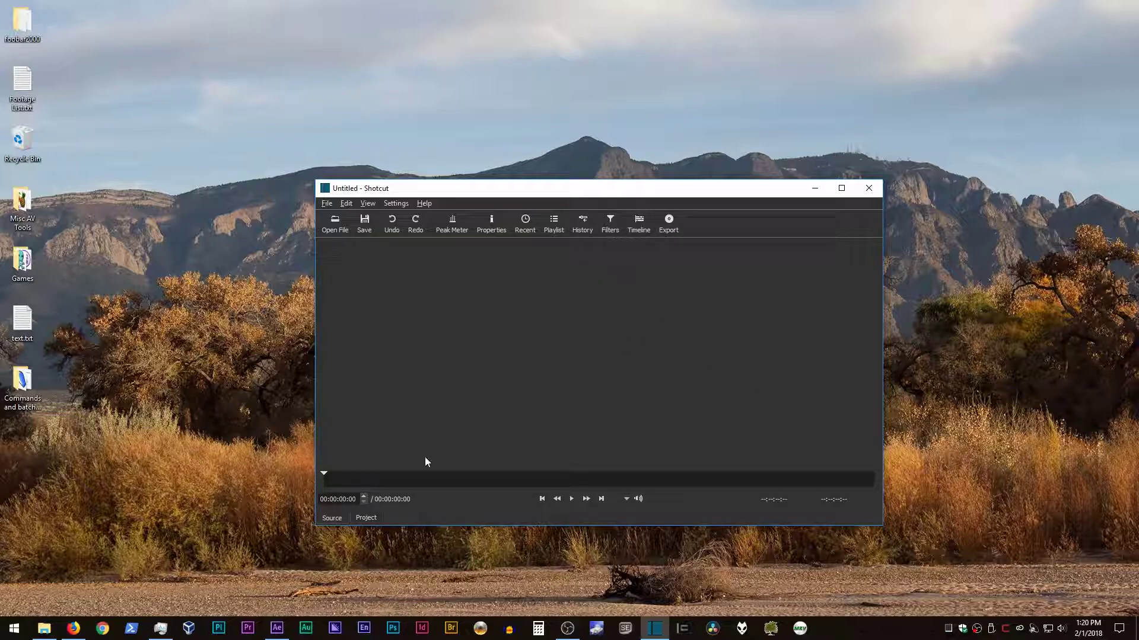
# Drag output_avisynth_upscale.mov from the Warden Doc Converted folder into Shotcut and pause it
pyautogui.click(47, 630)
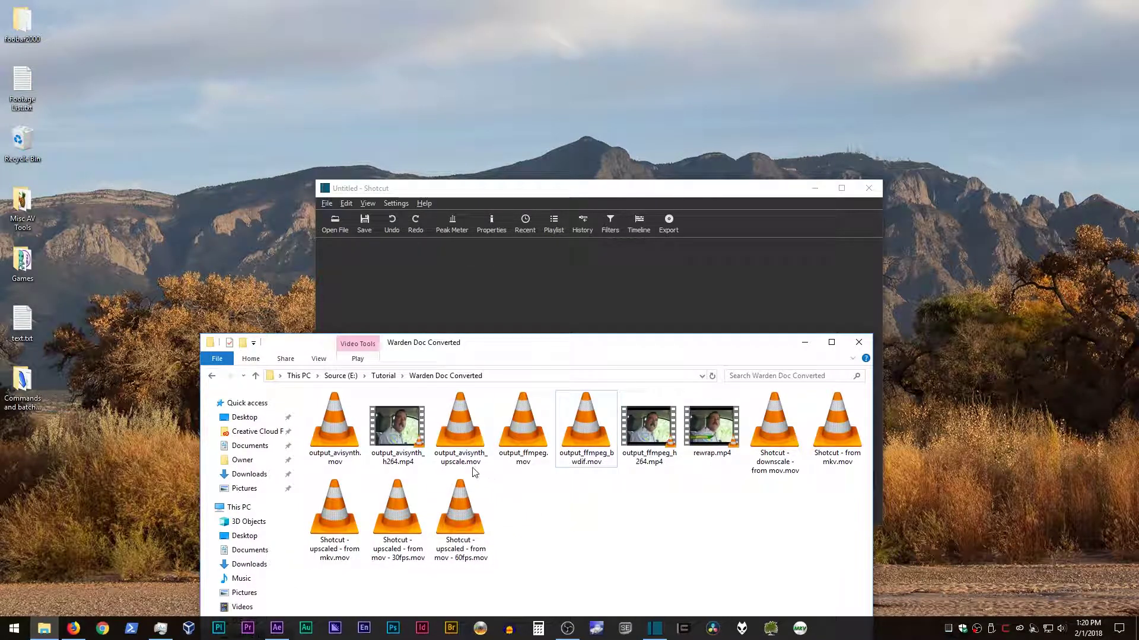
pyautogui.moveTo(452, 422)
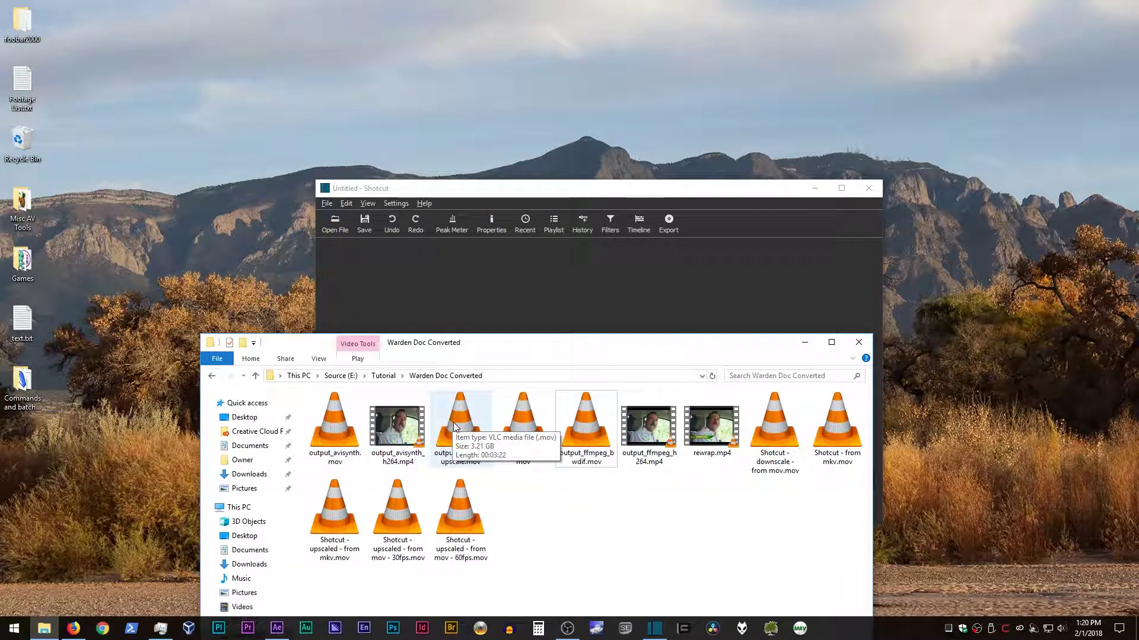
pyautogui.moveTo(452, 421); pyautogui.dragTo(517, 307)
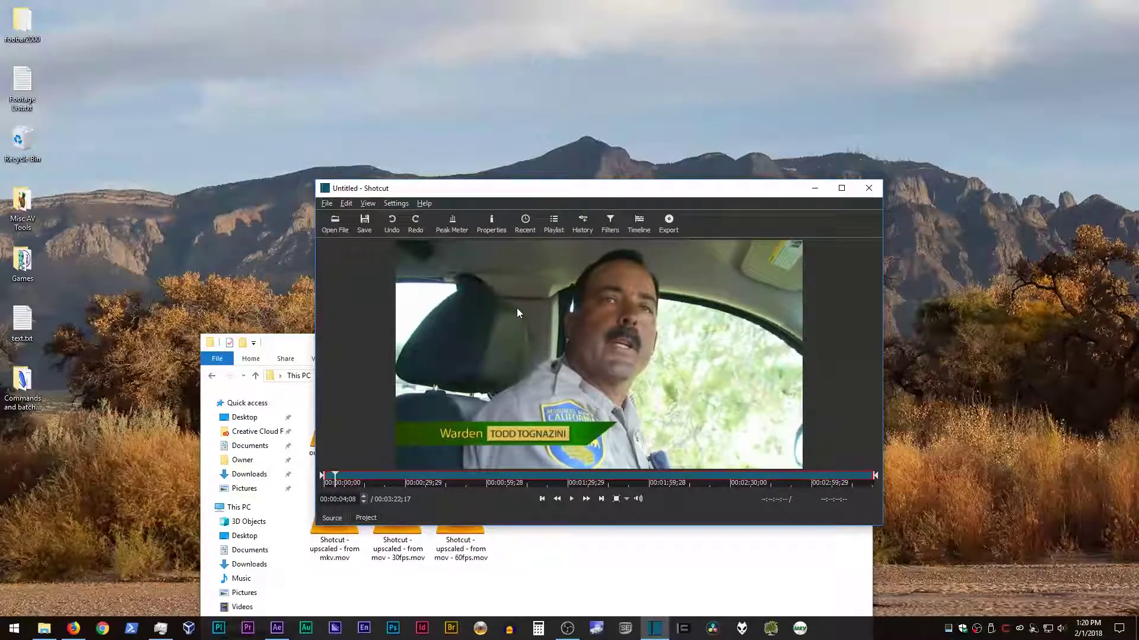
pyautogui.press('space')
# Minimize the Explorer folder and nudge the Shotcut window upward
pyautogui.click(302, 351)
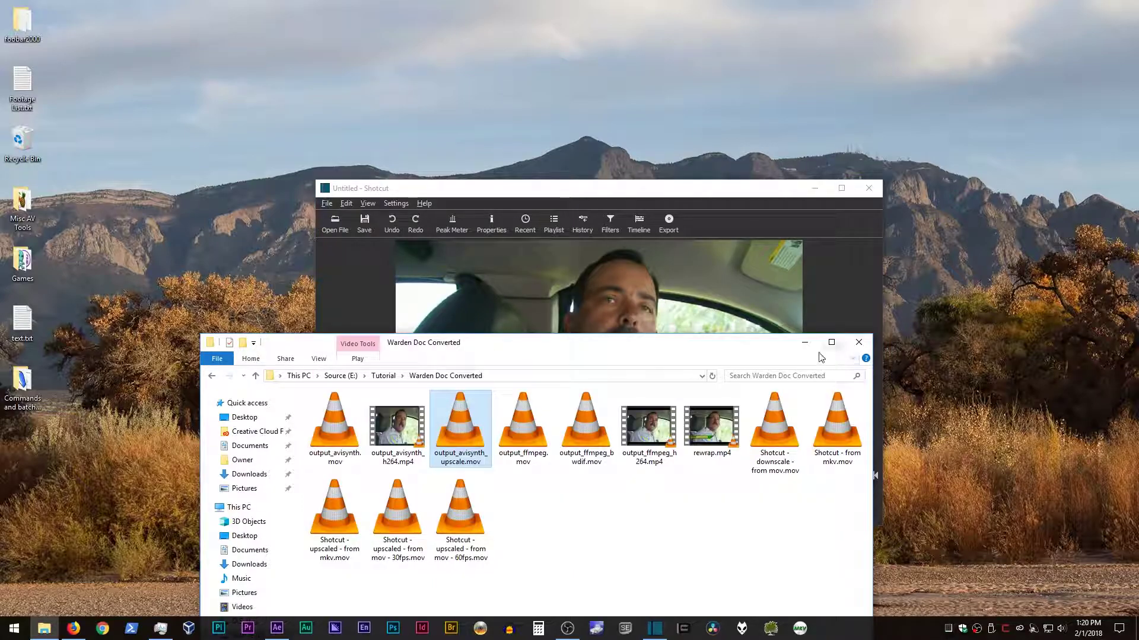
pyautogui.click(804, 342)
pyautogui.moveTo(706, 194); pyautogui.dragTo(707, 167)
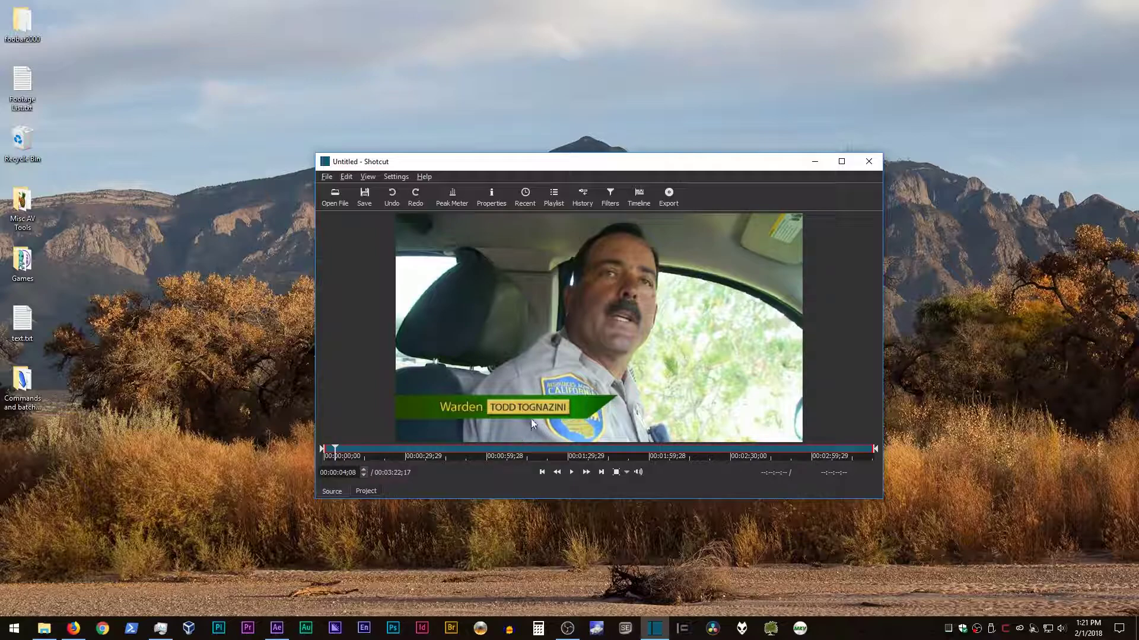
# Check the export Video Mode settings (1280x720, 29.970 fps) without changing anything
pyautogui.click(666, 198)
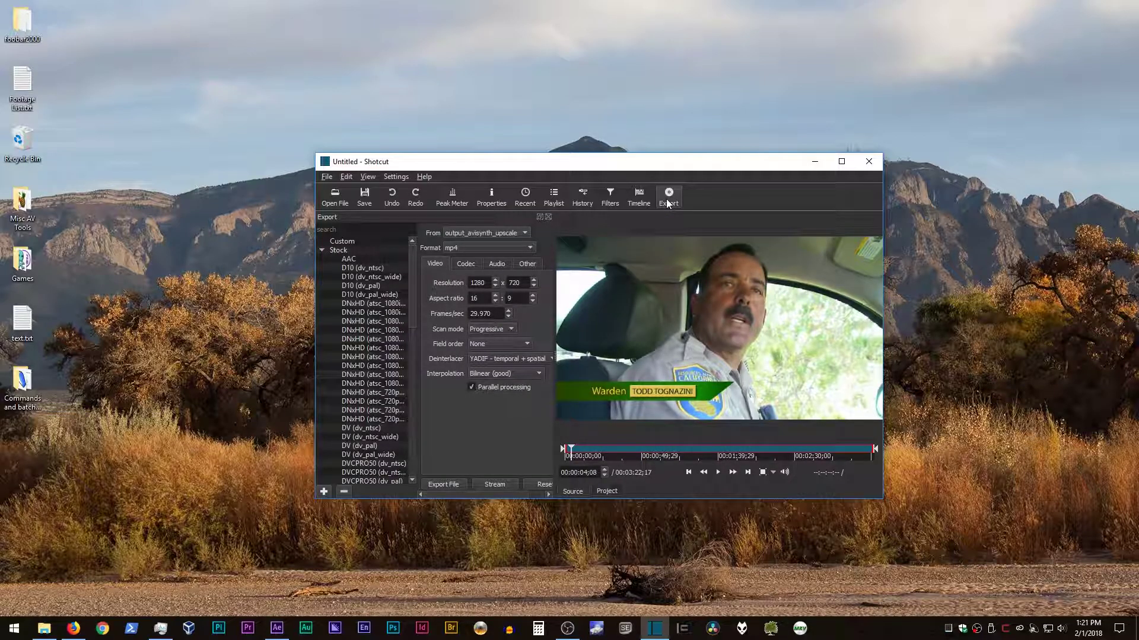
pyautogui.click(396, 176)
pyautogui.moveTo(415, 218)
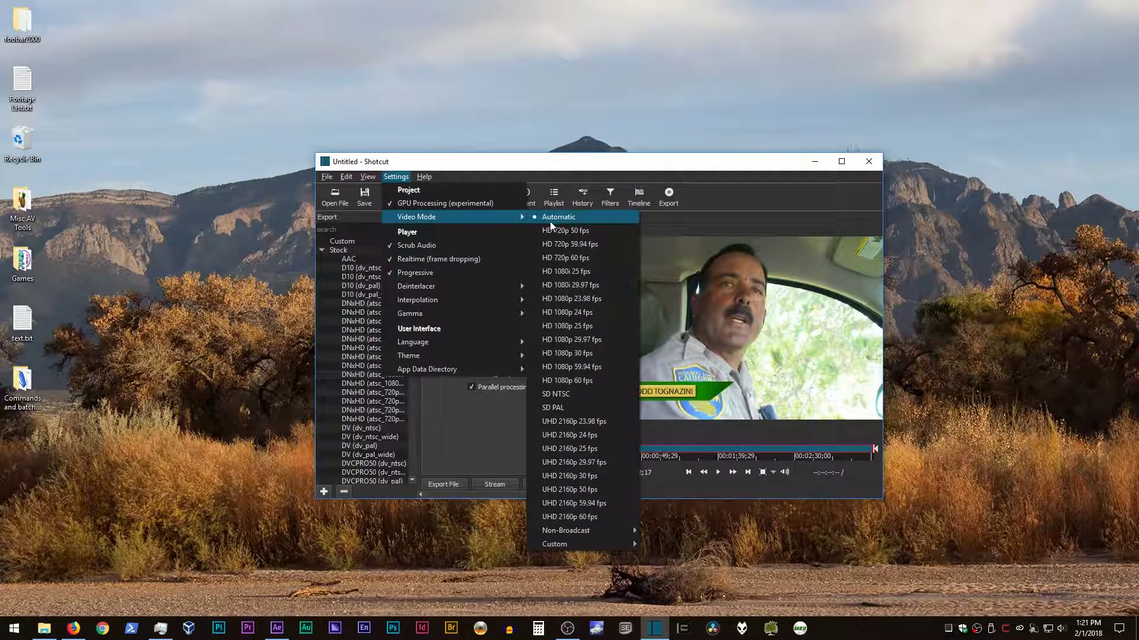
pyautogui.click(702, 183)
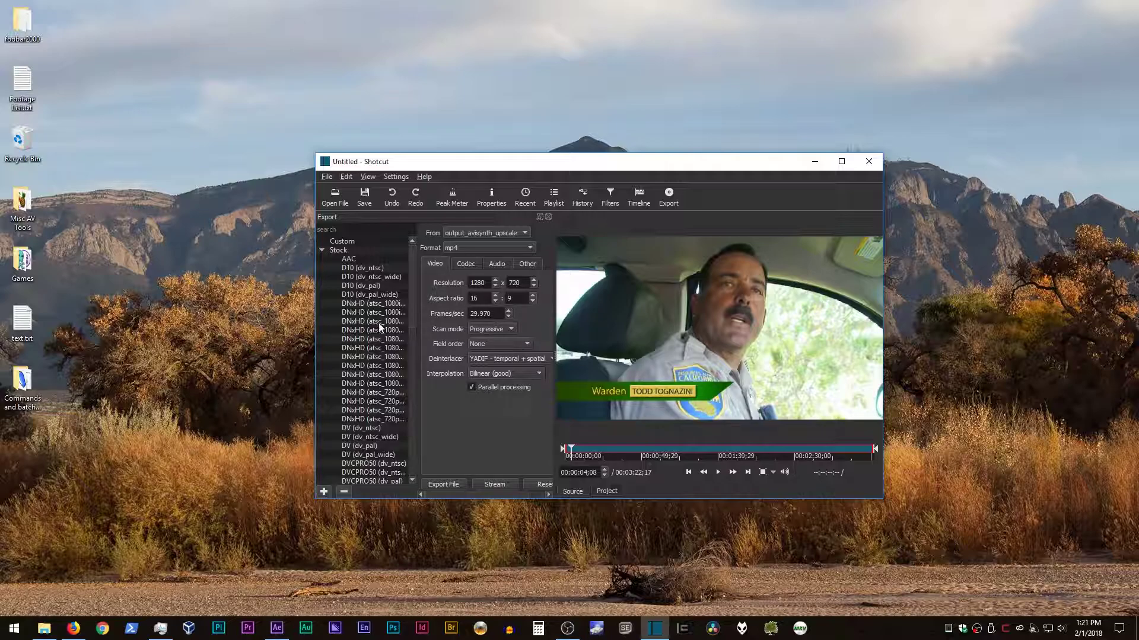
# Choose the intermediate/ProRes stock preset and inspect its vprofile=2 codec parameter
pyautogui.scroll(-1, 380, 327)
pyautogui.scroll(-12, 380, 327)
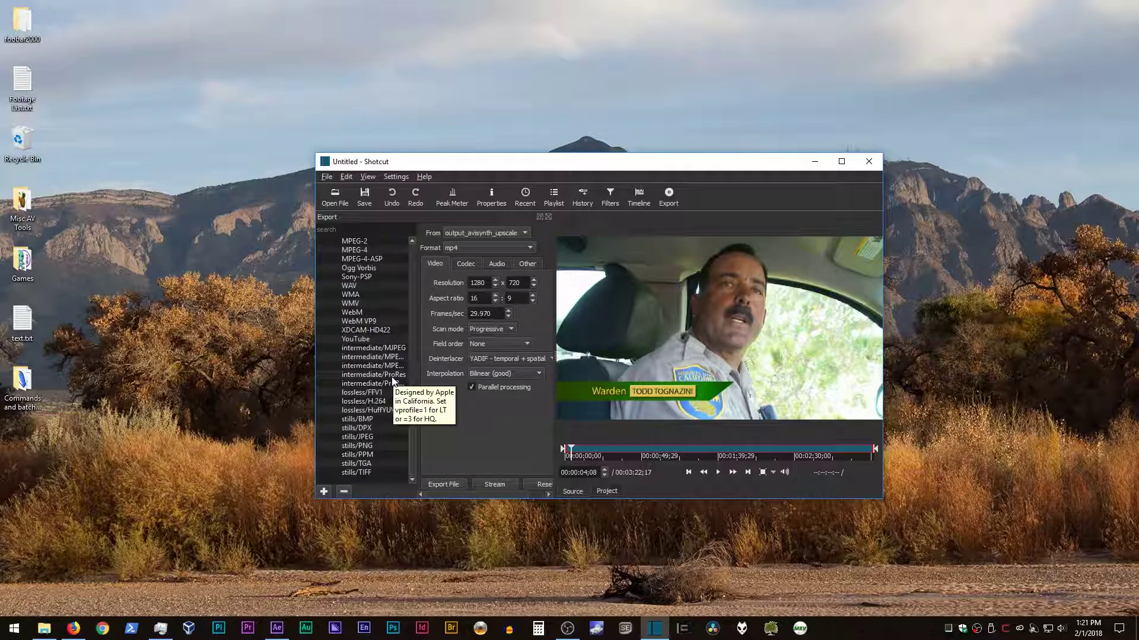
pyautogui.click(392, 376)
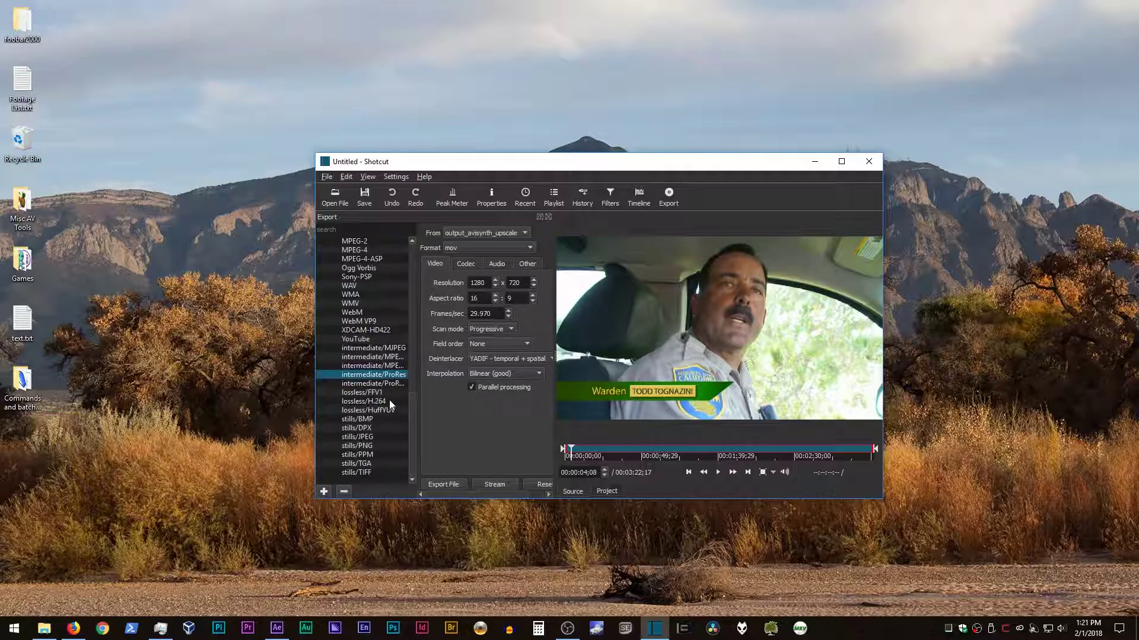
pyautogui.click(528, 265)
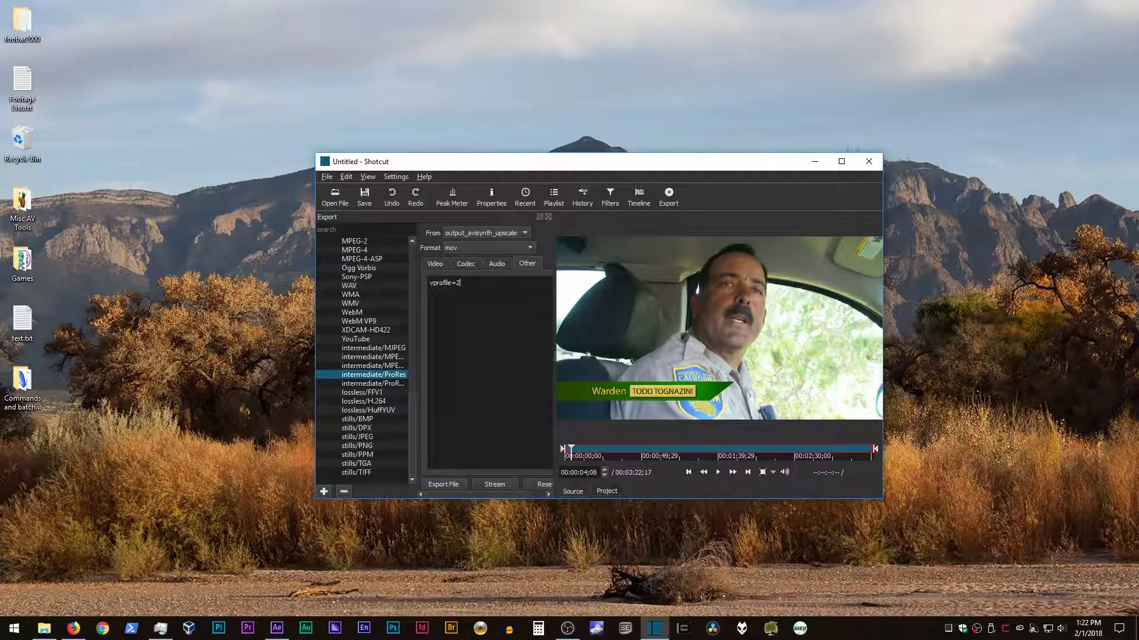
pyautogui.click(460, 283)
# Export the clip to a file named test.mov, starting the ProRes job
pyautogui.click(443, 265)
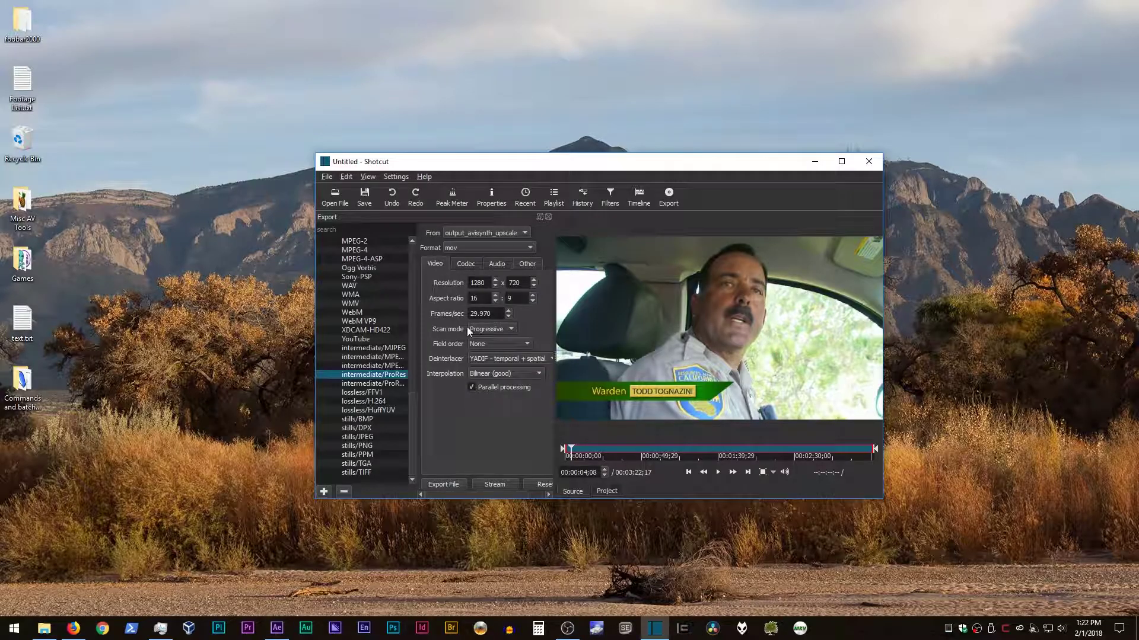
pyautogui.click(440, 482)
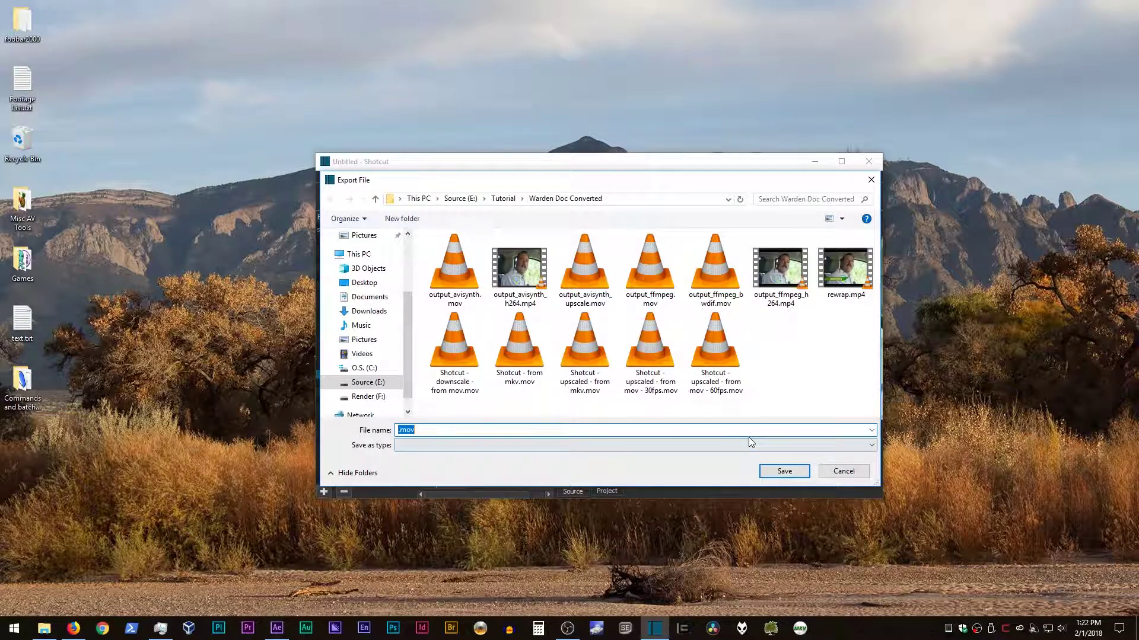
pyautogui.press('Home')
pyautogui.write('test')
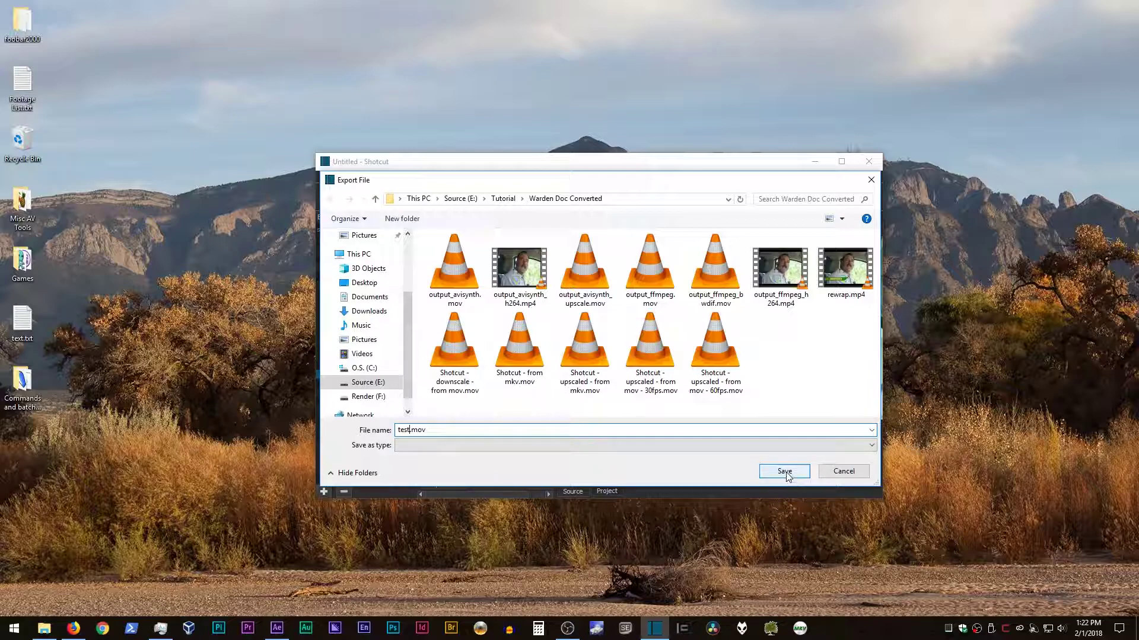
pyautogui.click(784, 472)
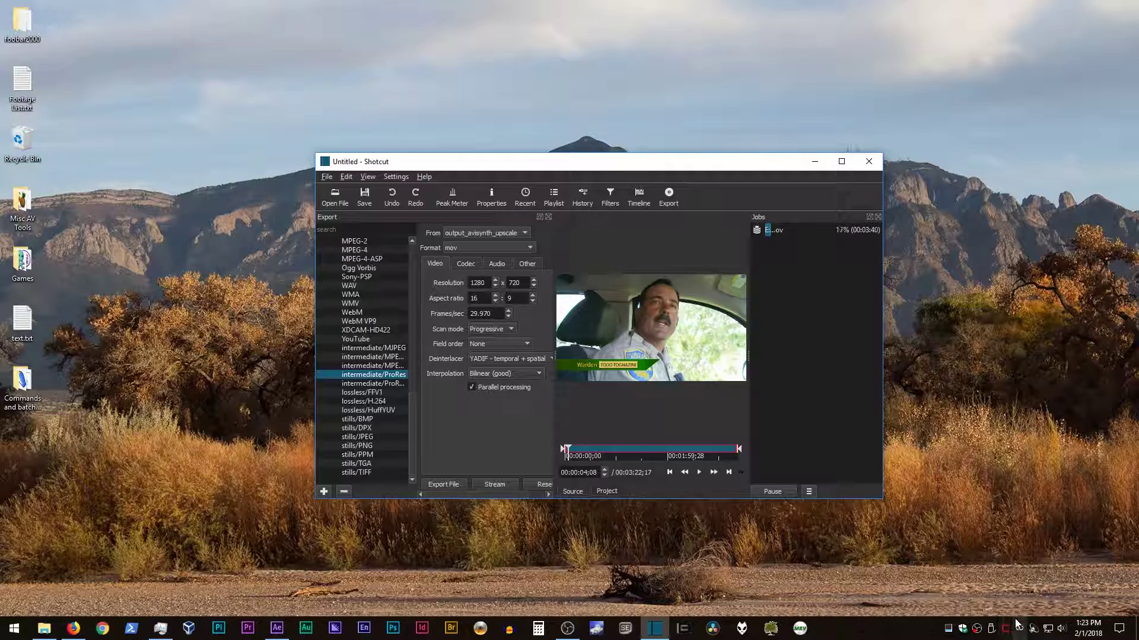
pyautogui.moveTo(947, 631)
pyautogui.click(158, 628)
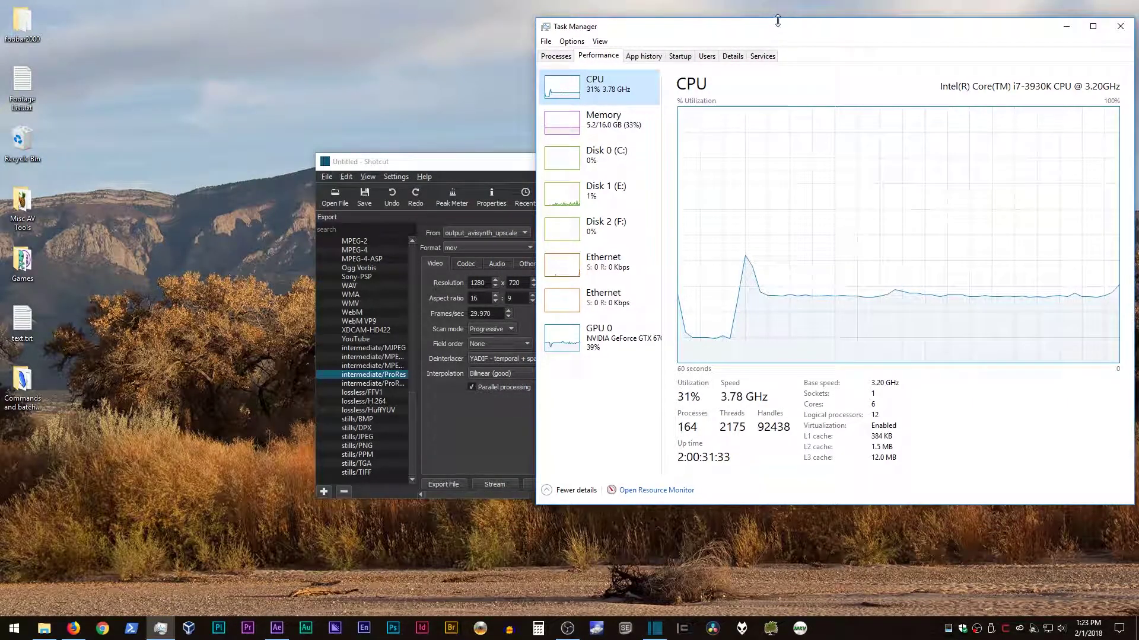
pyautogui.moveTo(775, 13); pyautogui.dragTo(410, 39)
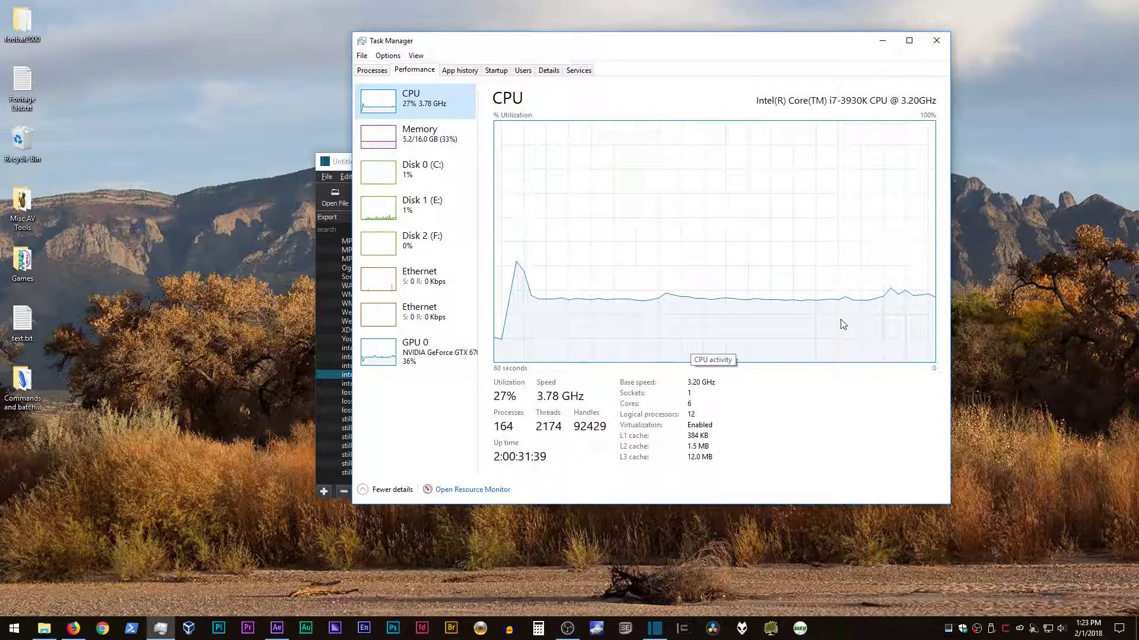
pyautogui.click(881, 42)
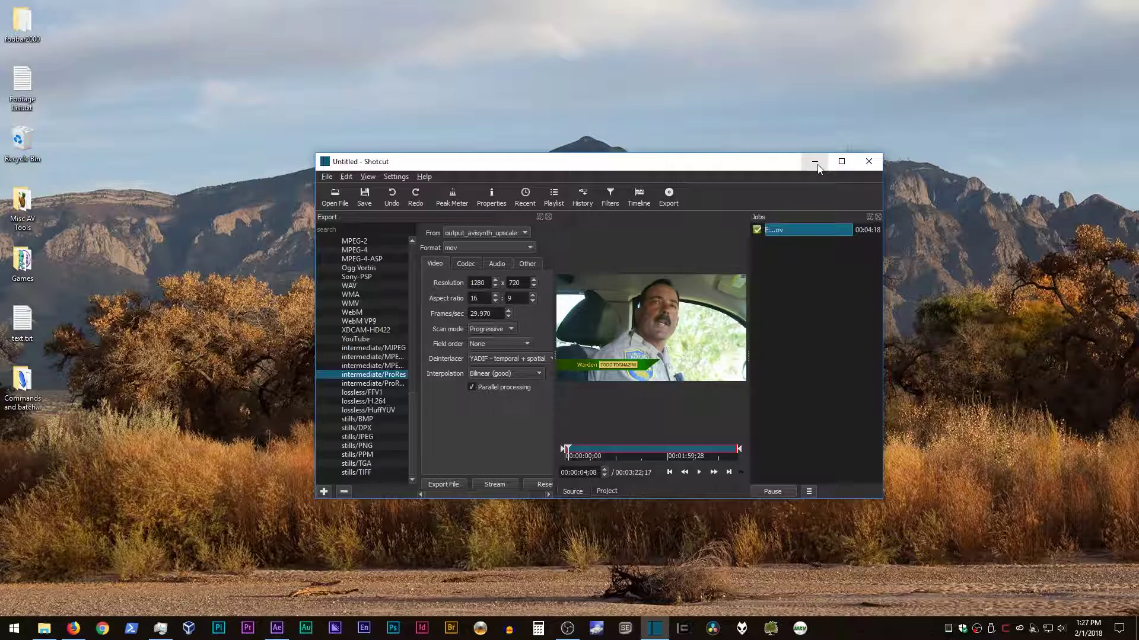
# Close Shotcut once the test.mov export job completes
pyautogui.click(868, 162)
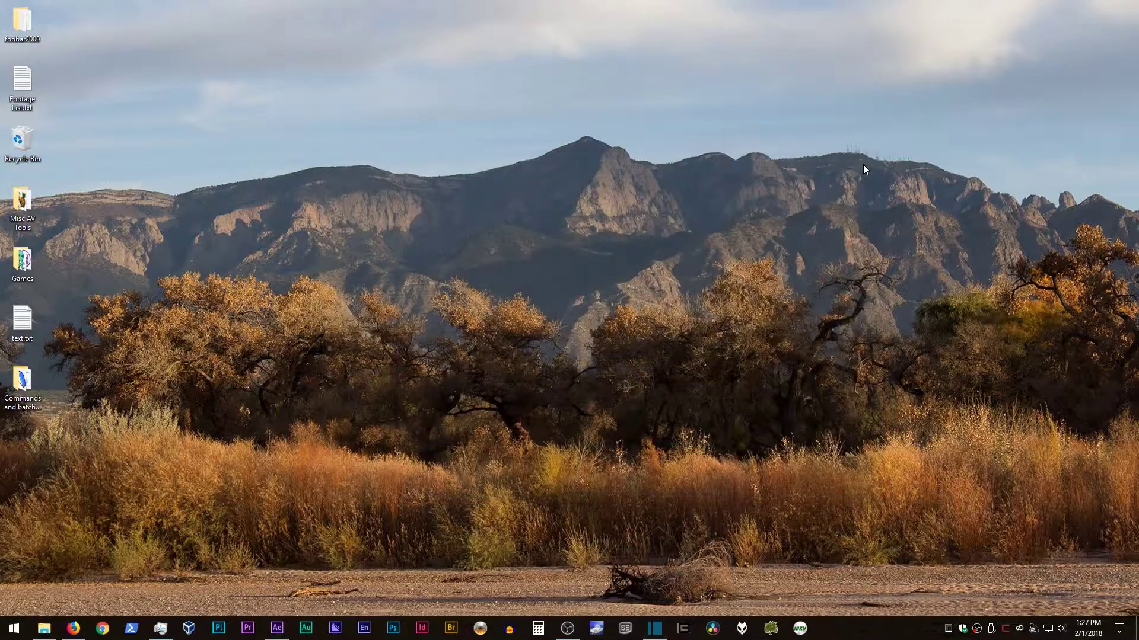
# Play test.mov in VLC from the Warden Doc Converted folder, pause it, then close VLC
pyautogui.click(44, 628)
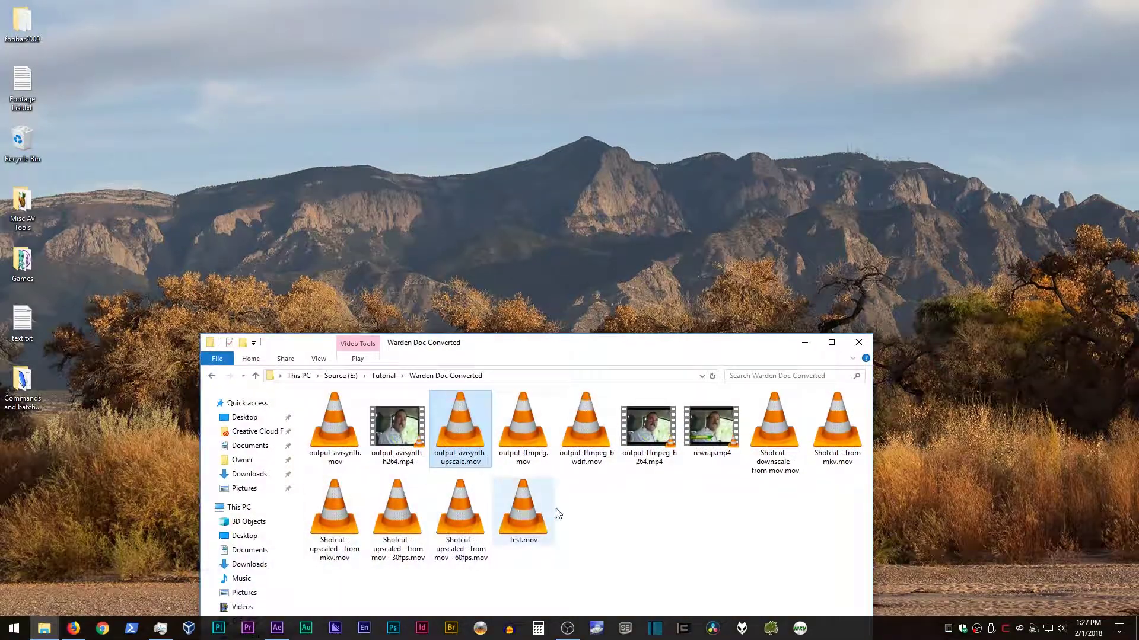
pyautogui.doubleClick(528, 516)
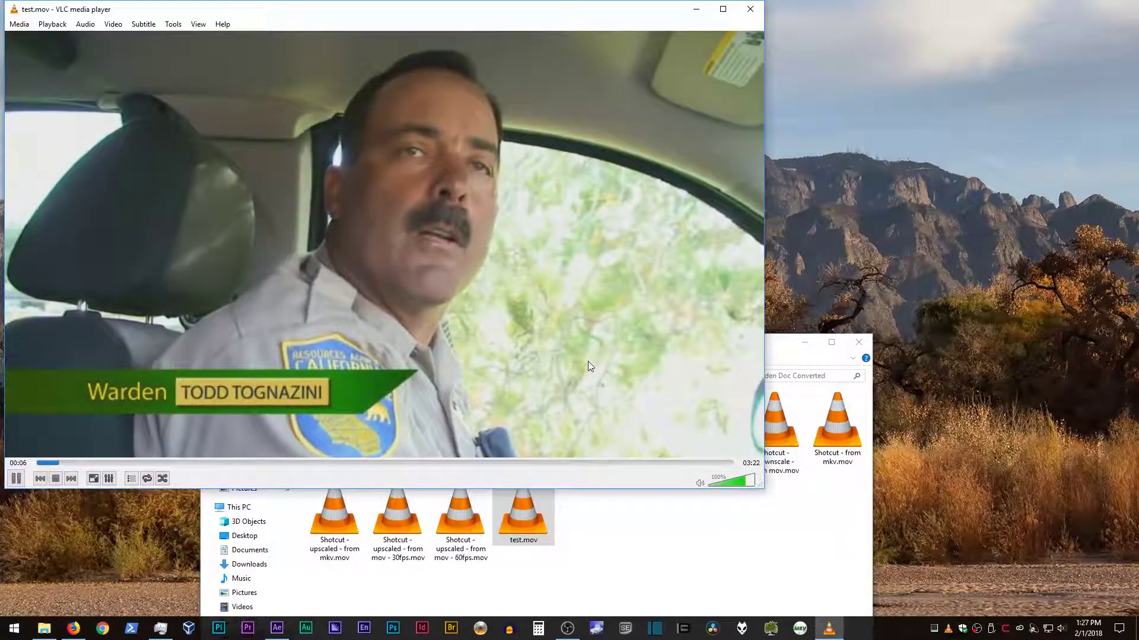
pyautogui.press('space')
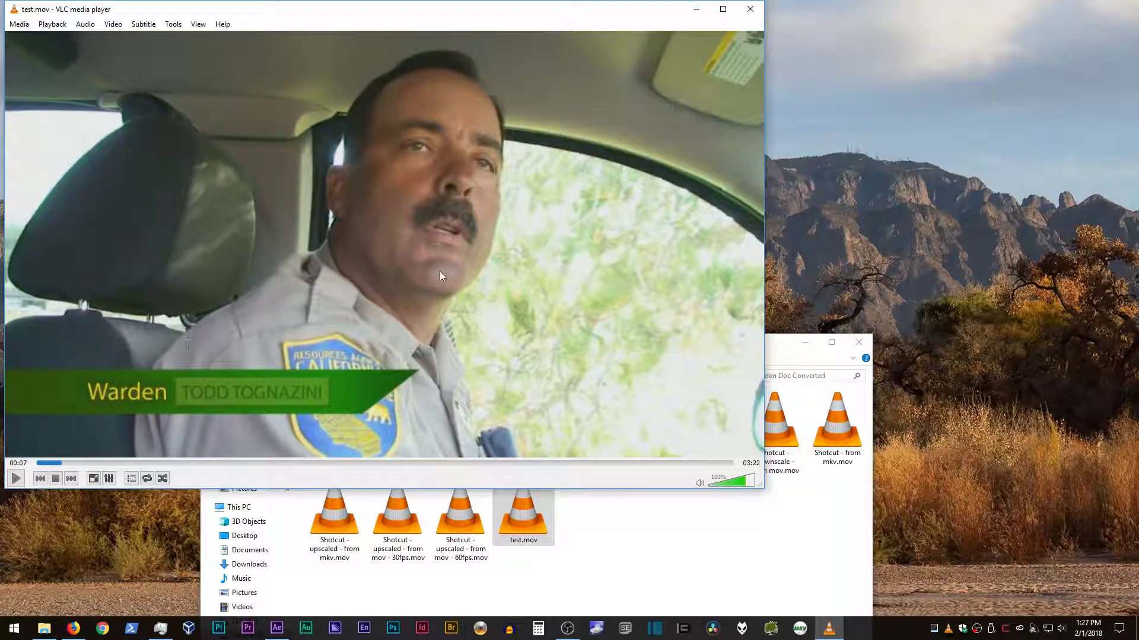
pyautogui.click(750, 10)
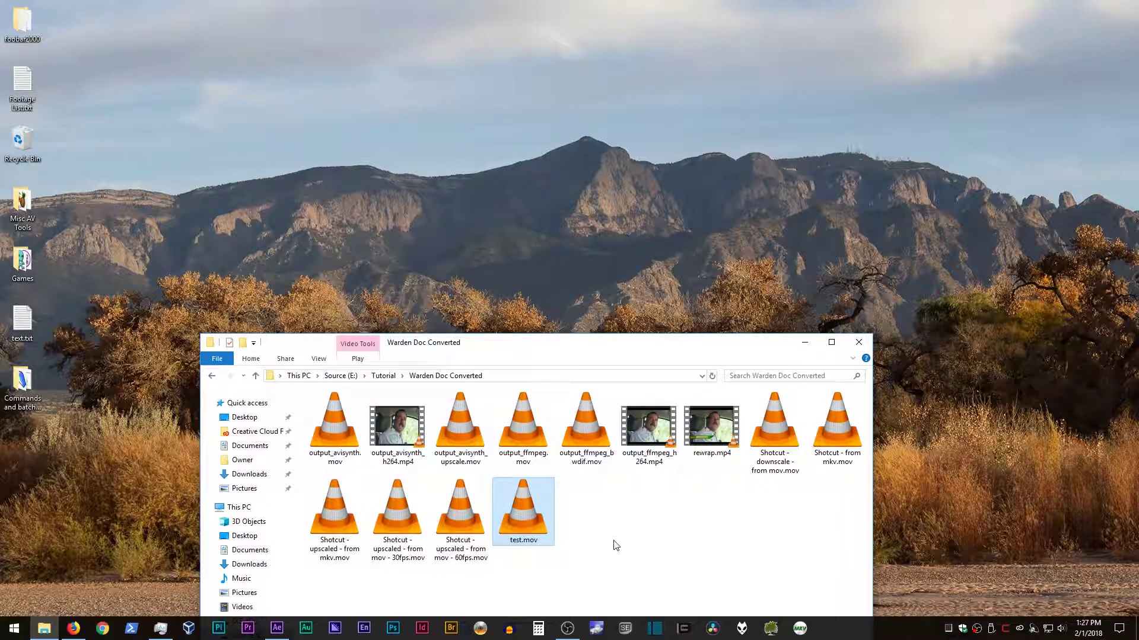
# Add test.mov as a comp layer and toggle rewrap.mp4 and output_avisynth_upscale.mov visibility
pyautogui.moveTo(522, 508); pyautogui.dragTo(151, 343)
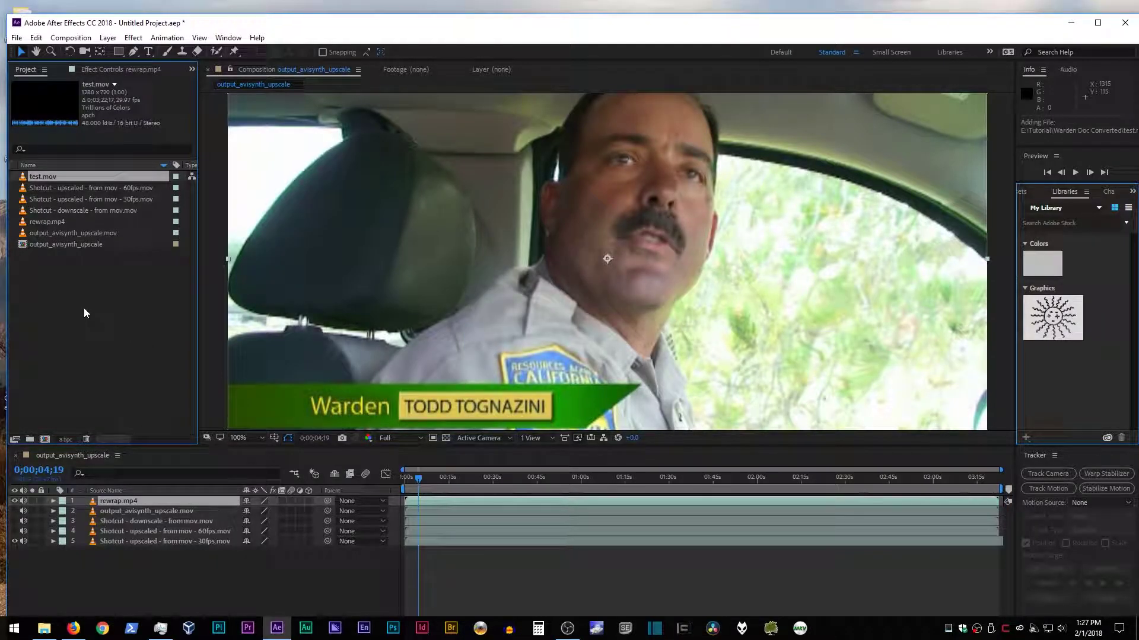
pyautogui.moveTo(26, 178); pyautogui.dragTo(78, 517)
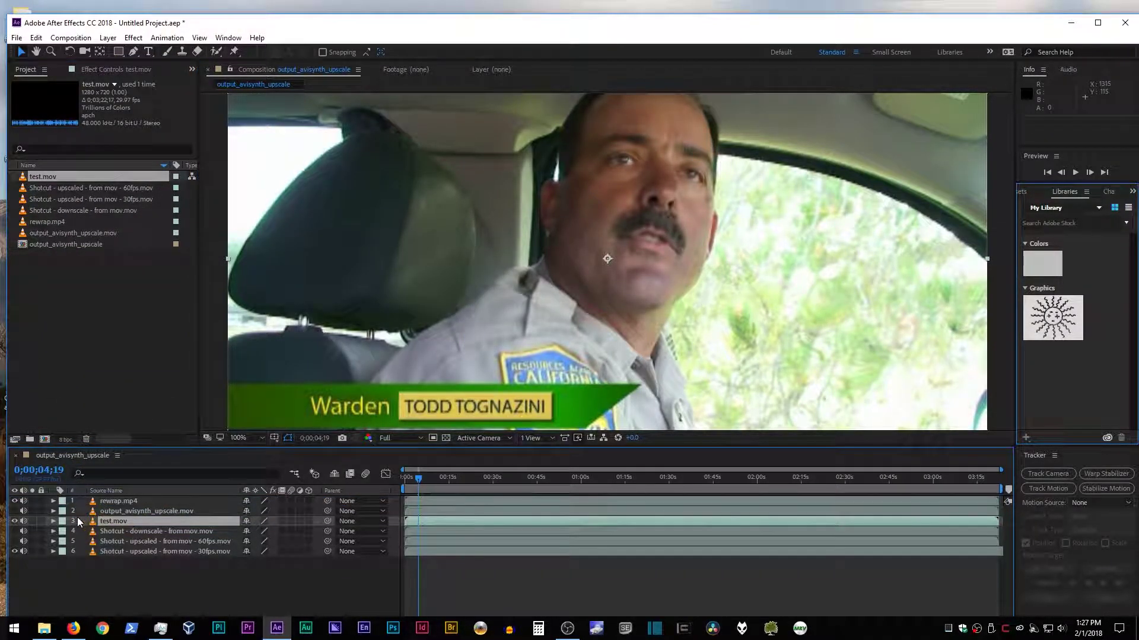
pyautogui.click(14, 503)
pyautogui.click(14, 503)
pyautogui.click(12, 504)
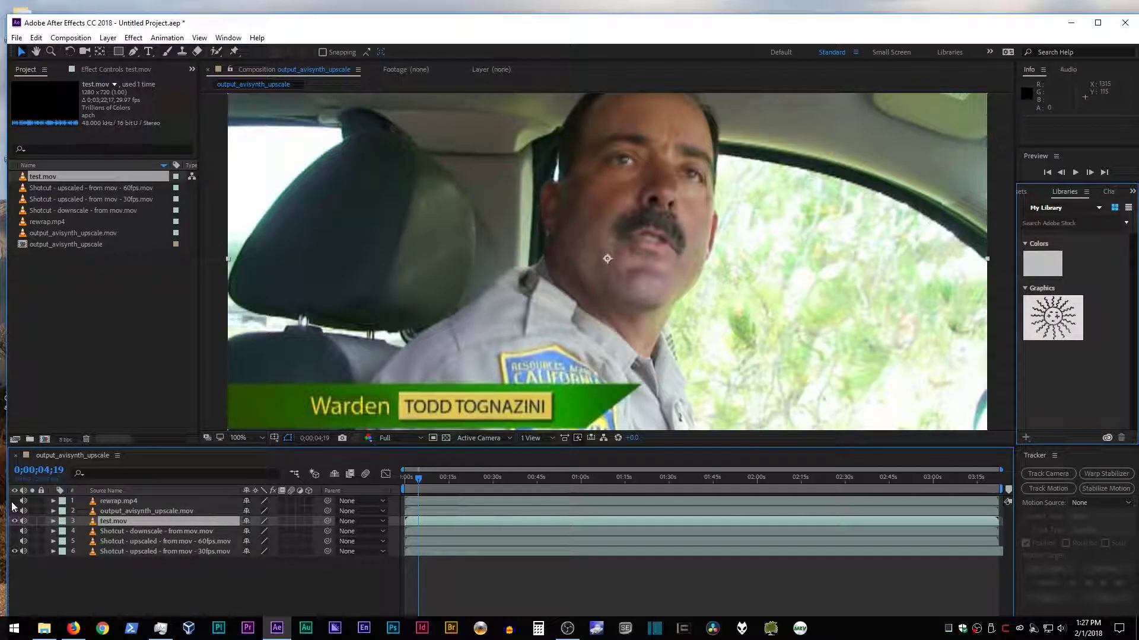
pyautogui.click(120, 510)
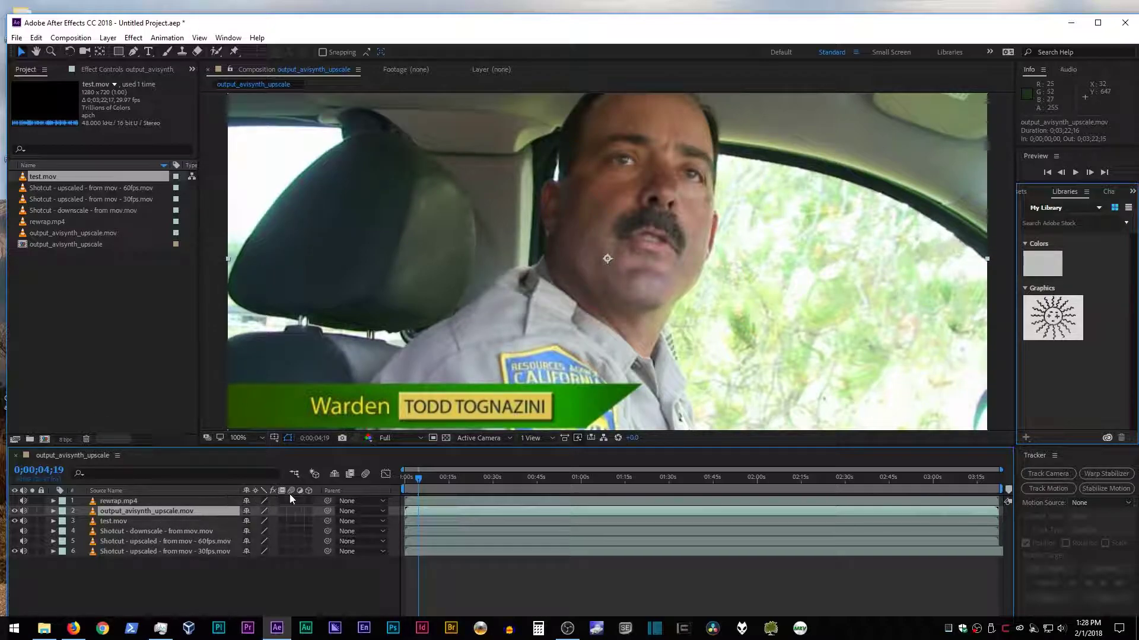
pyautogui.click(14, 511)
pyautogui.click(15, 511)
# Turn on the Video eye switch for layer 3, test.mov
pyautogui.click(15, 521)
# Hide the test.mov and output_avisynth_upscale layers, then toggle rewrap.mp4 on and off to compare
pyautogui.click(14, 521)
pyautogui.click(15, 511)
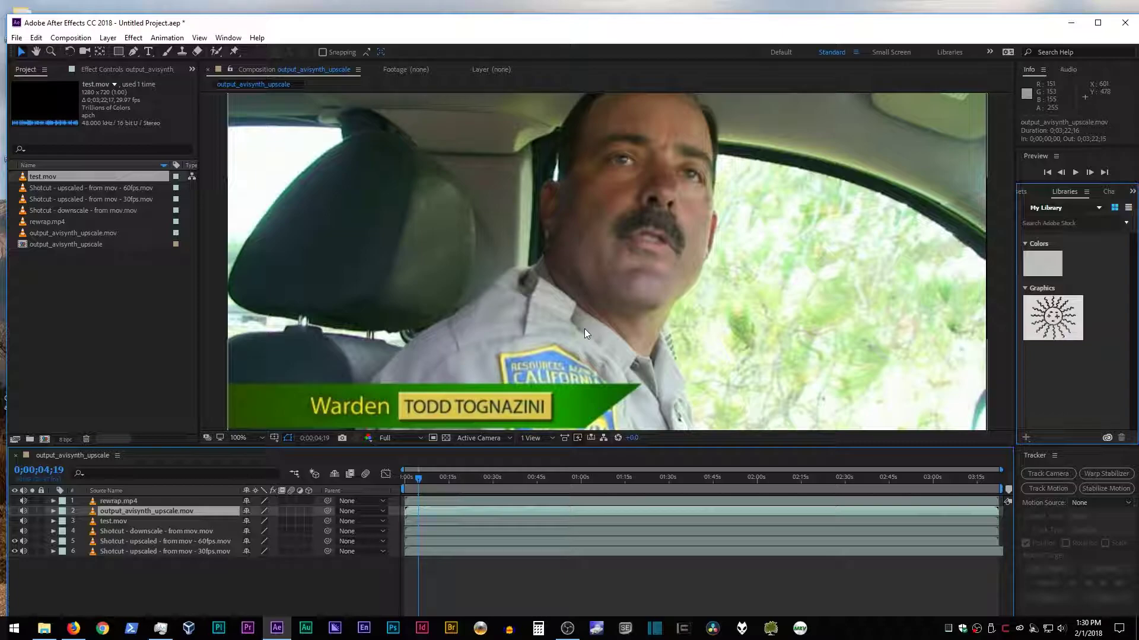
pyautogui.click(14, 501)
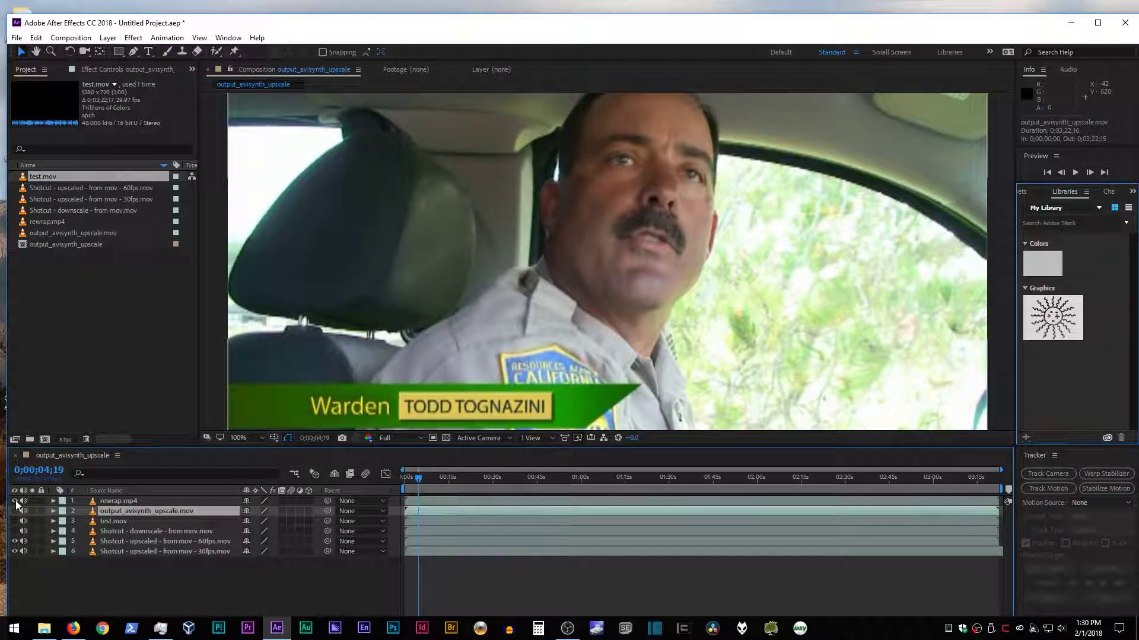
pyautogui.click(15, 501)
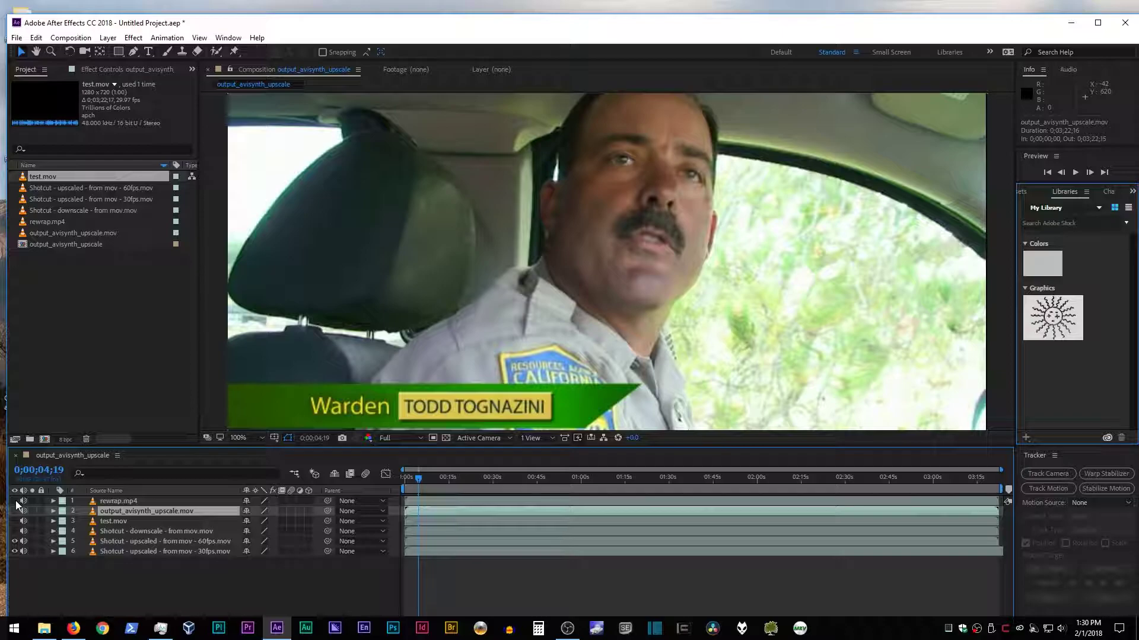
pyautogui.click(15, 501)
pyautogui.click(15, 501)
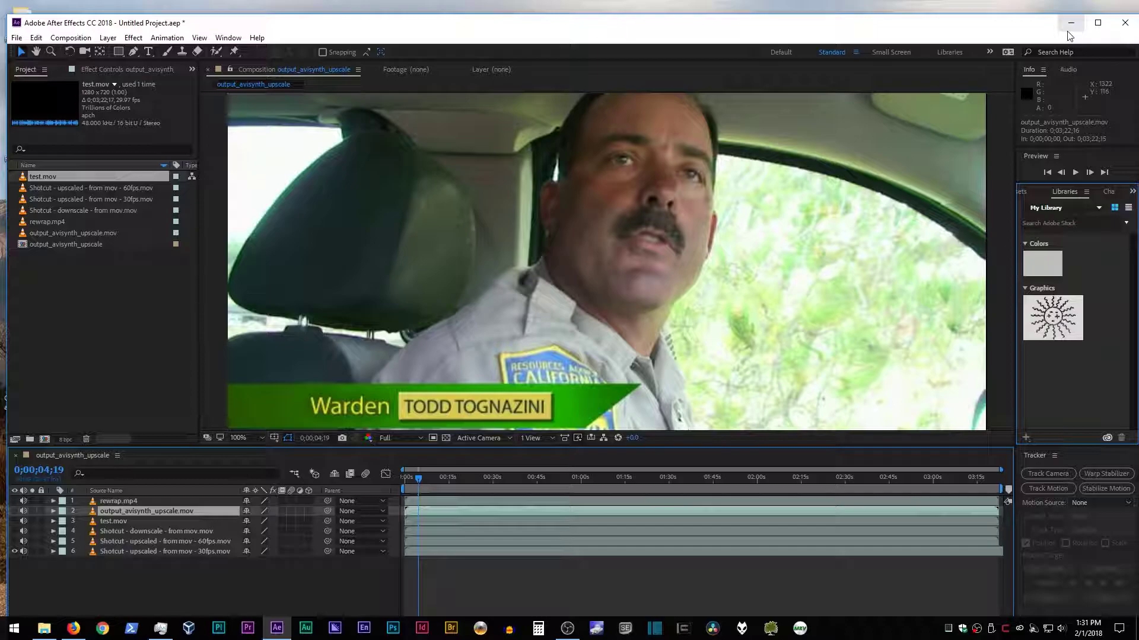
# Minimize After Effects and the Warden Doc Converted Explorer window
pyautogui.click(1068, 28)
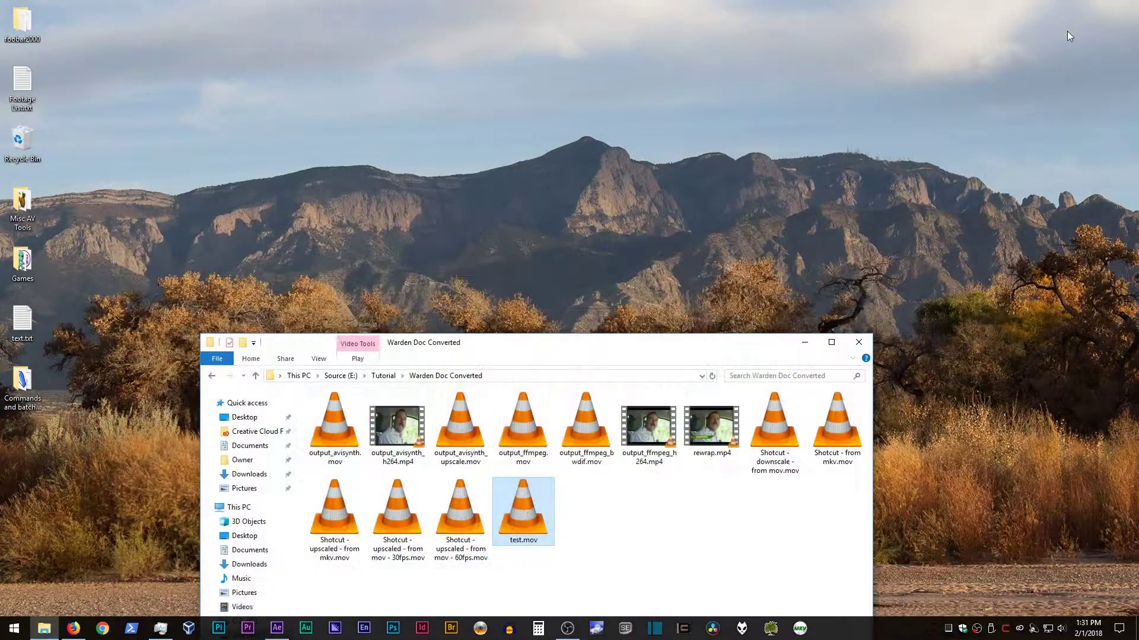
pyautogui.click(797, 339)
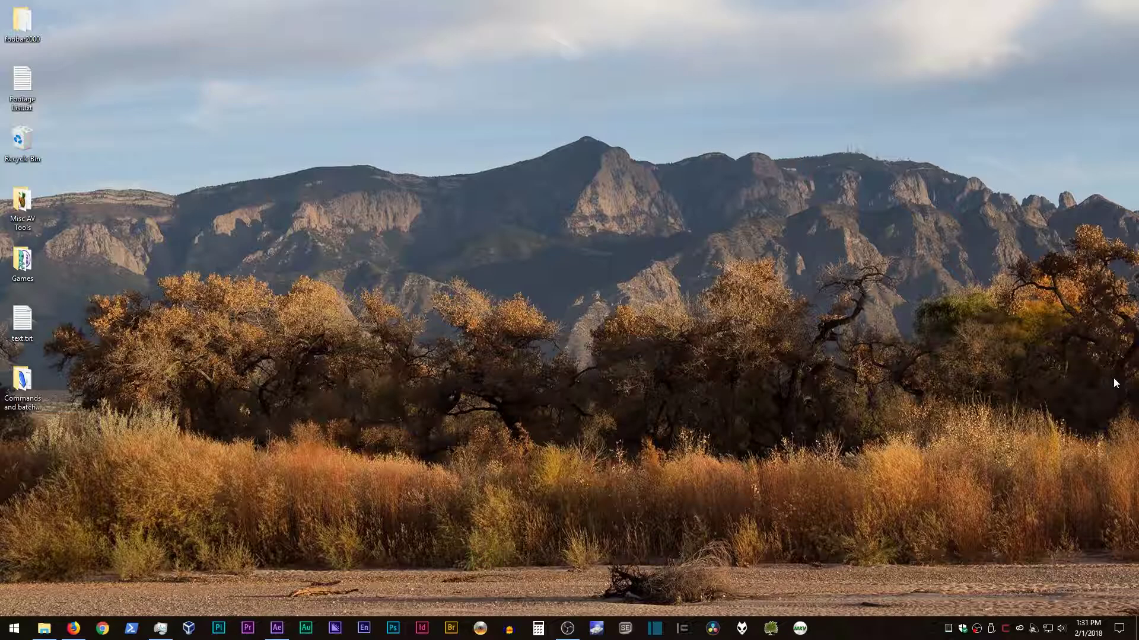
# Relaunch Shotcut and set the export Deinterlacer to YADIF - temporal + spatial (best)
pyautogui.click(656, 629)
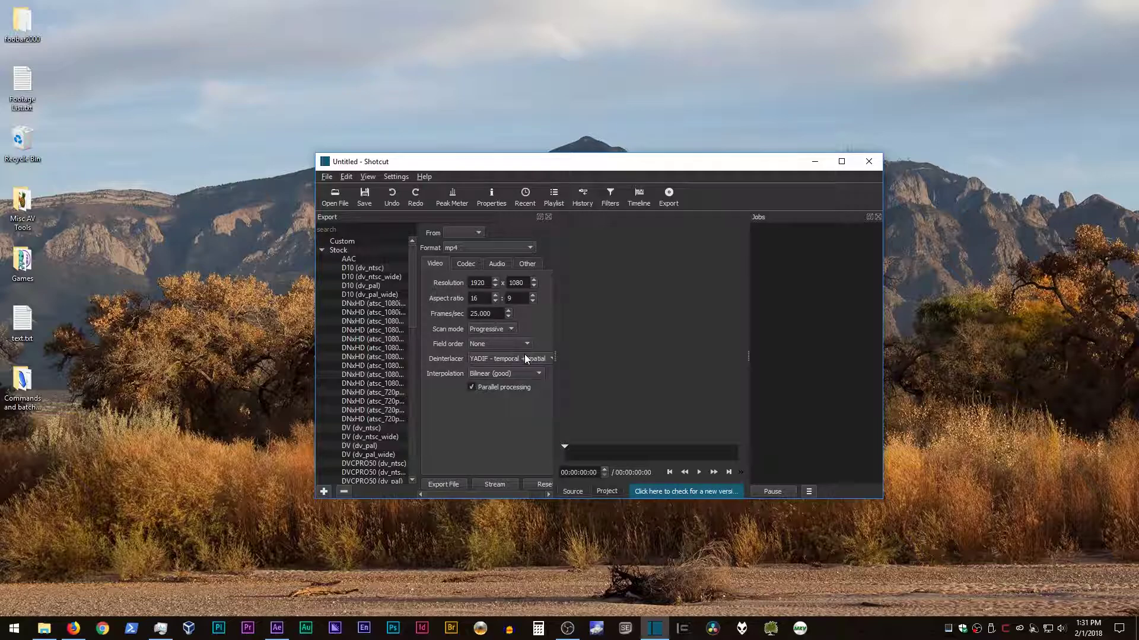
pyautogui.click(486, 360)
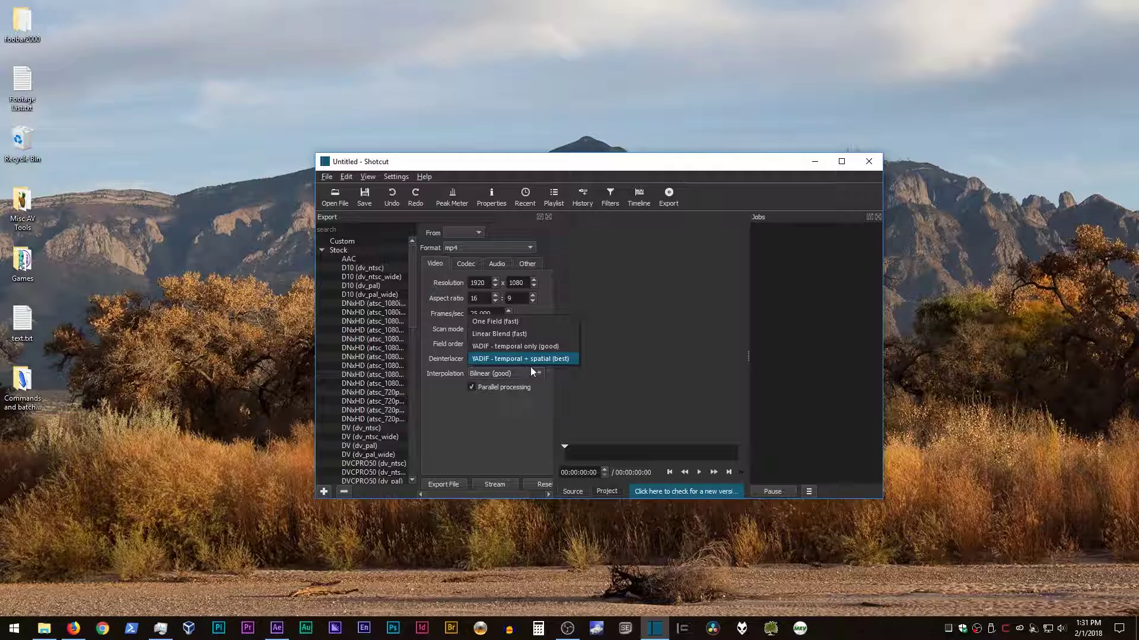
pyautogui.click(518, 425)
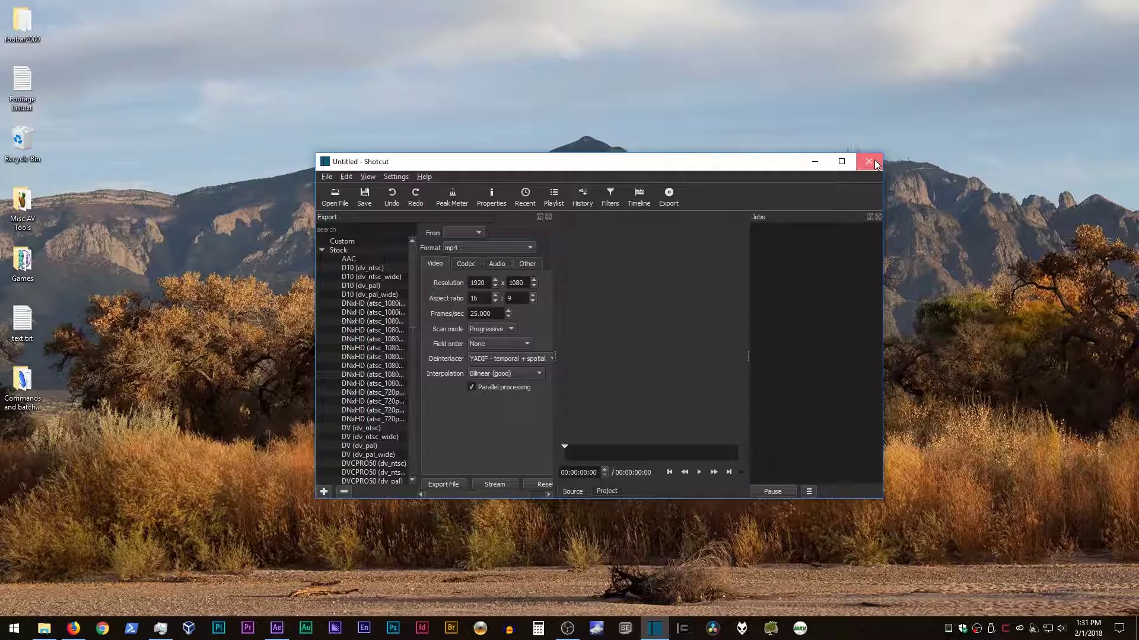
# Close the Shotcut window
pyautogui.click(874, 162)
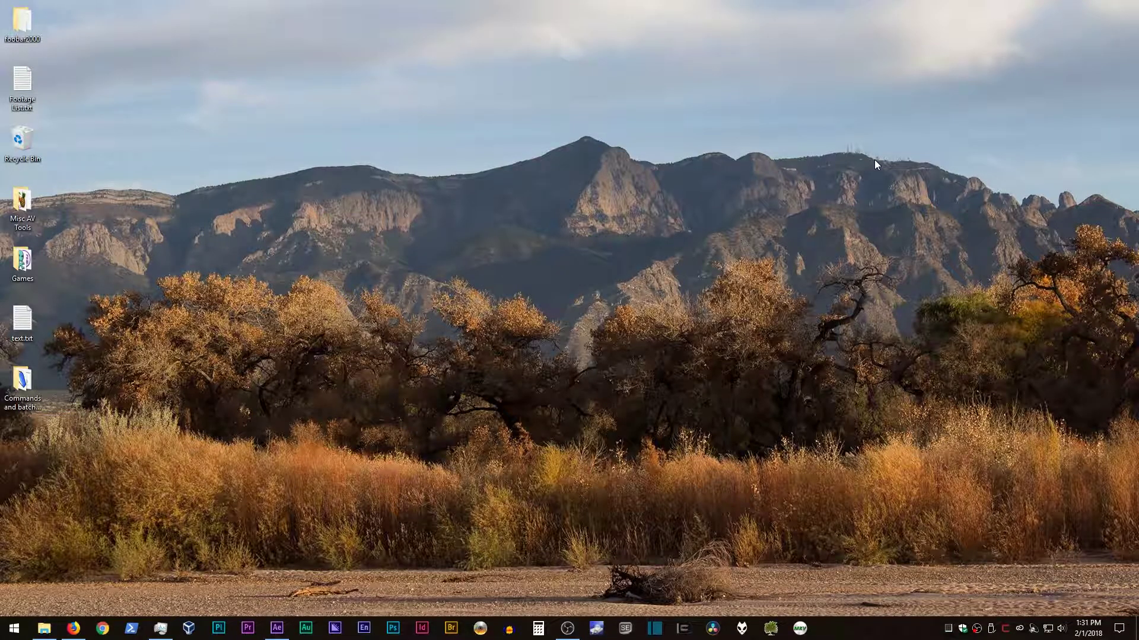